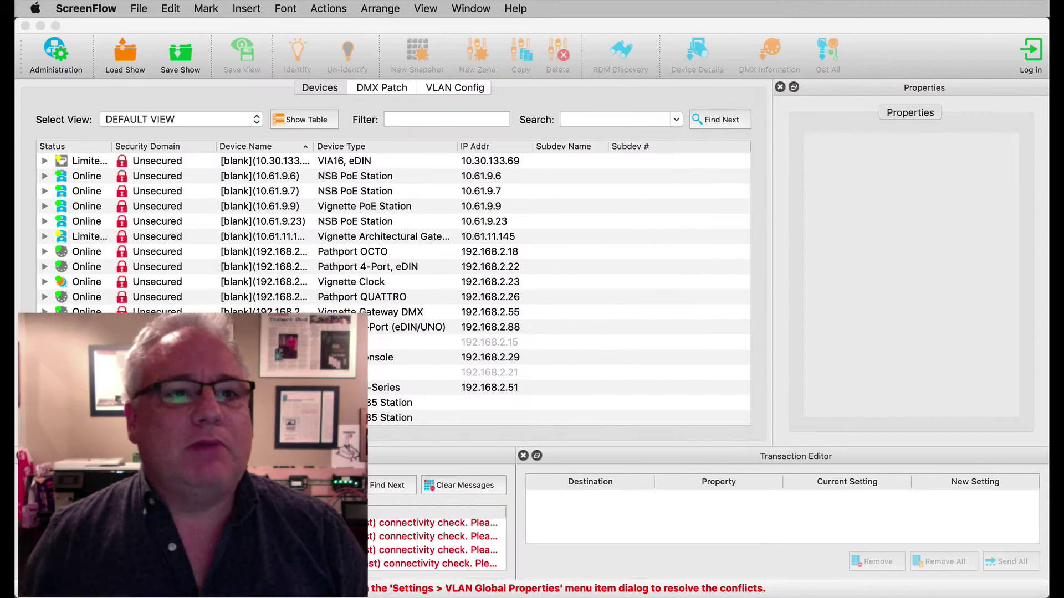
Switch the device list to the Firmware view and inspect the properties of the devices running firmware older than 5.0
click(224, 119)
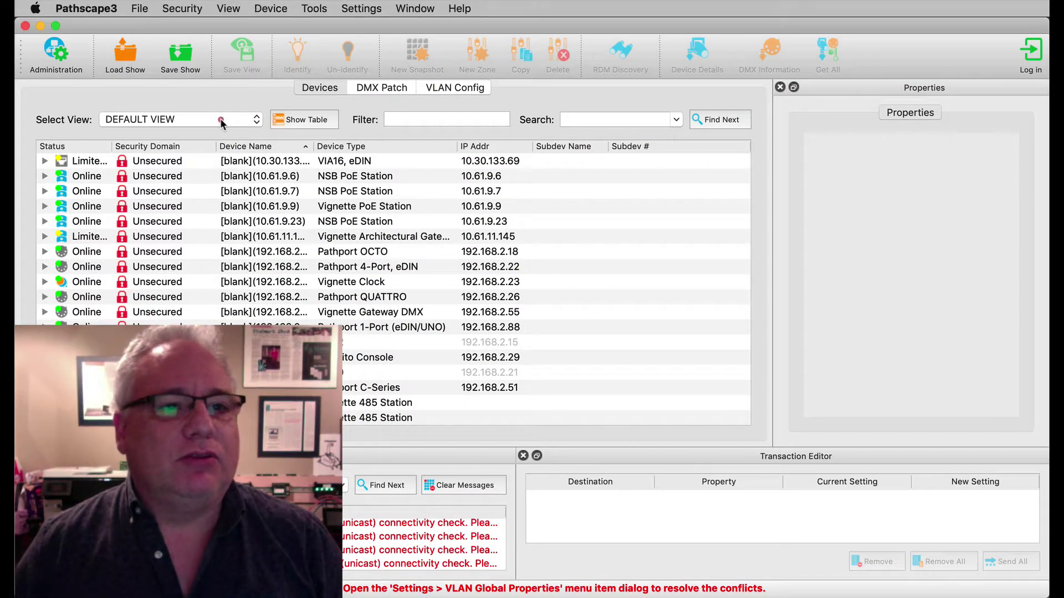
click(177, 187)
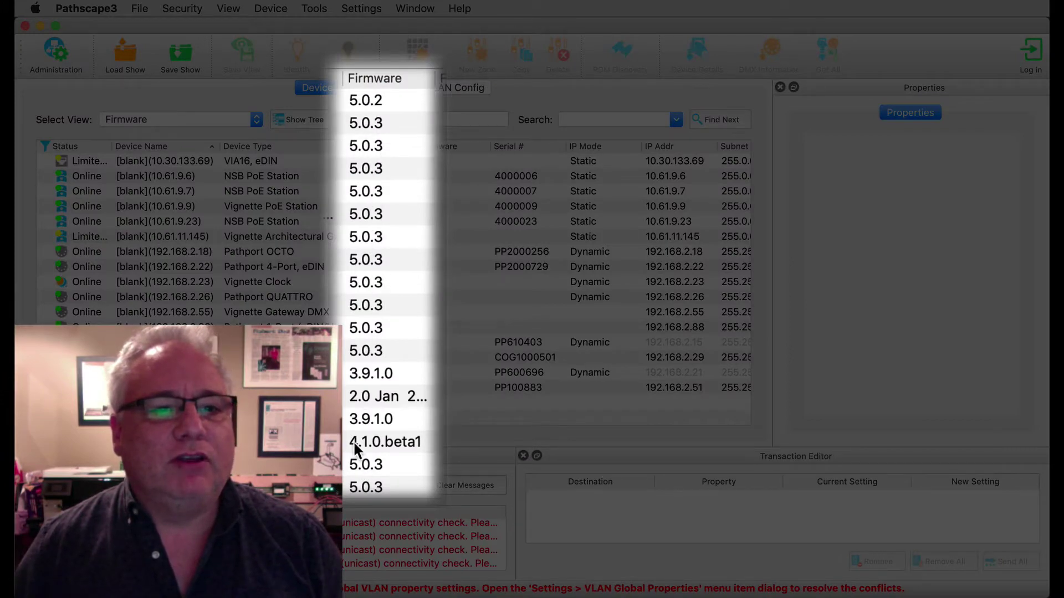
click(368, 396)
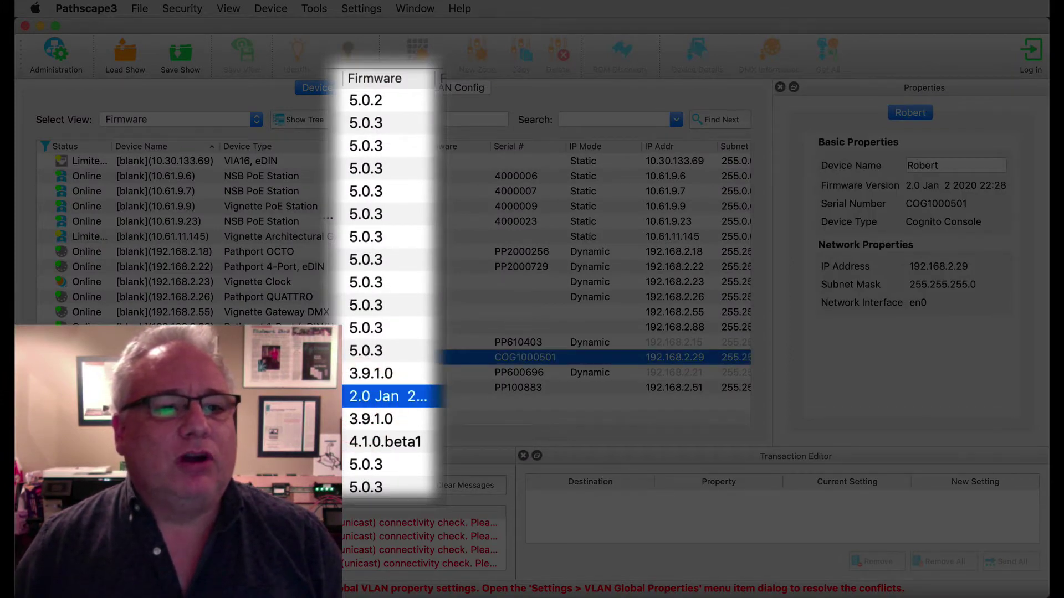
click(401, 419)
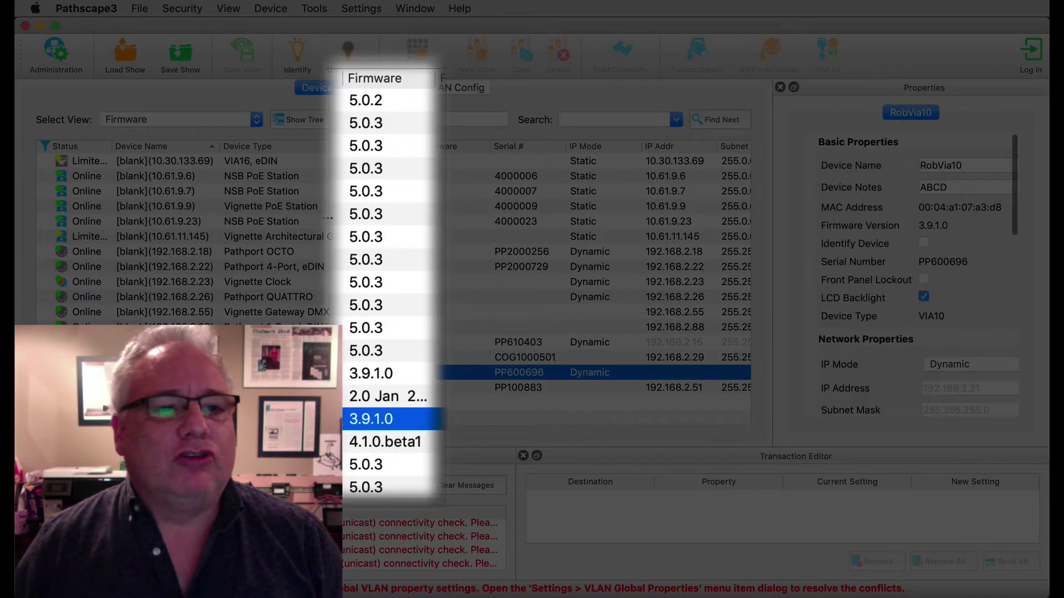
click(368, 380)
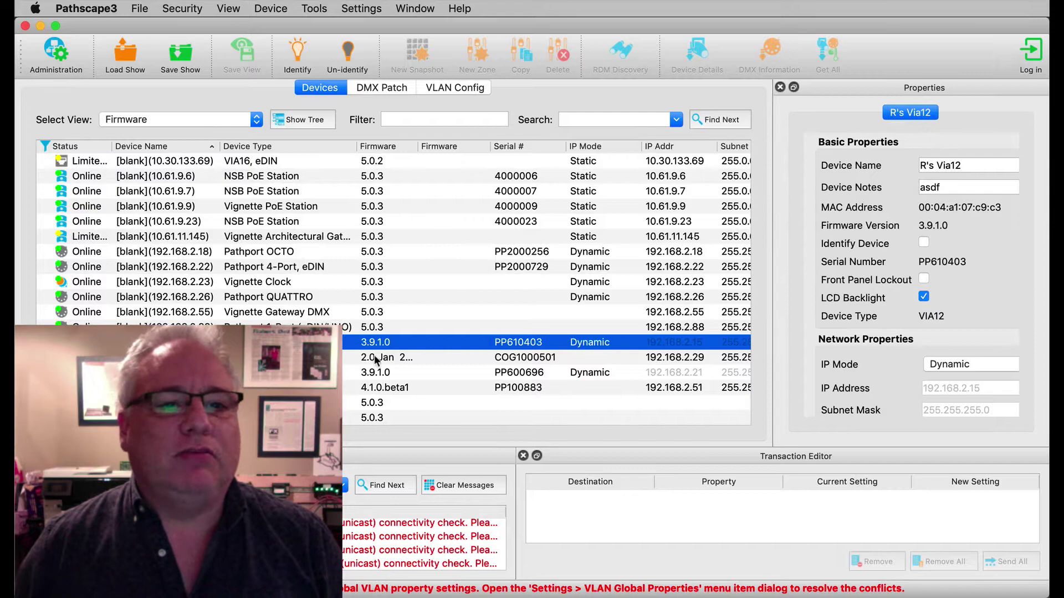
click(375, 360)
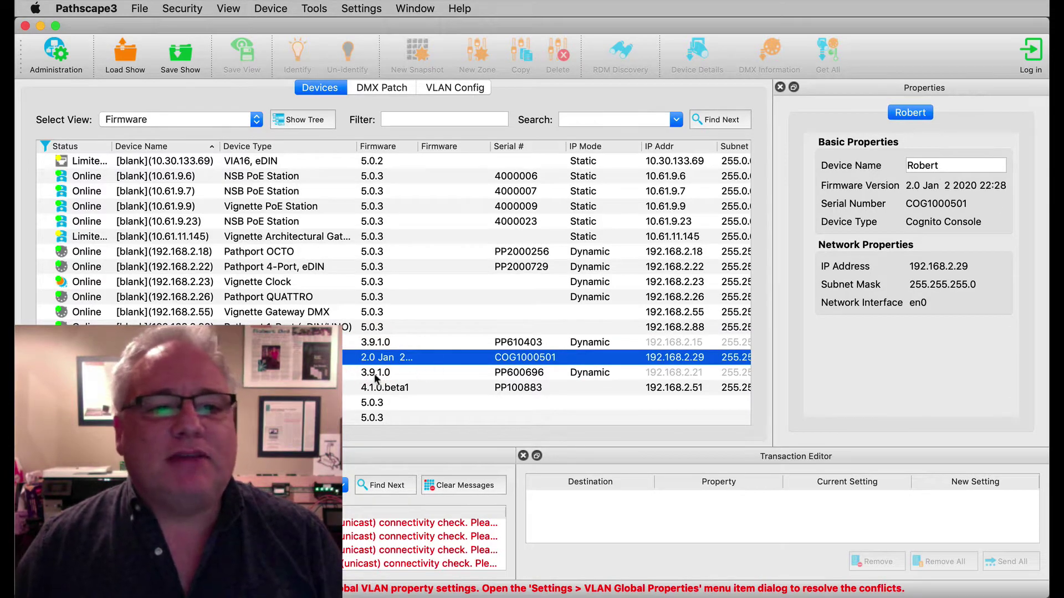
click(376, 372)
click(381, 387)
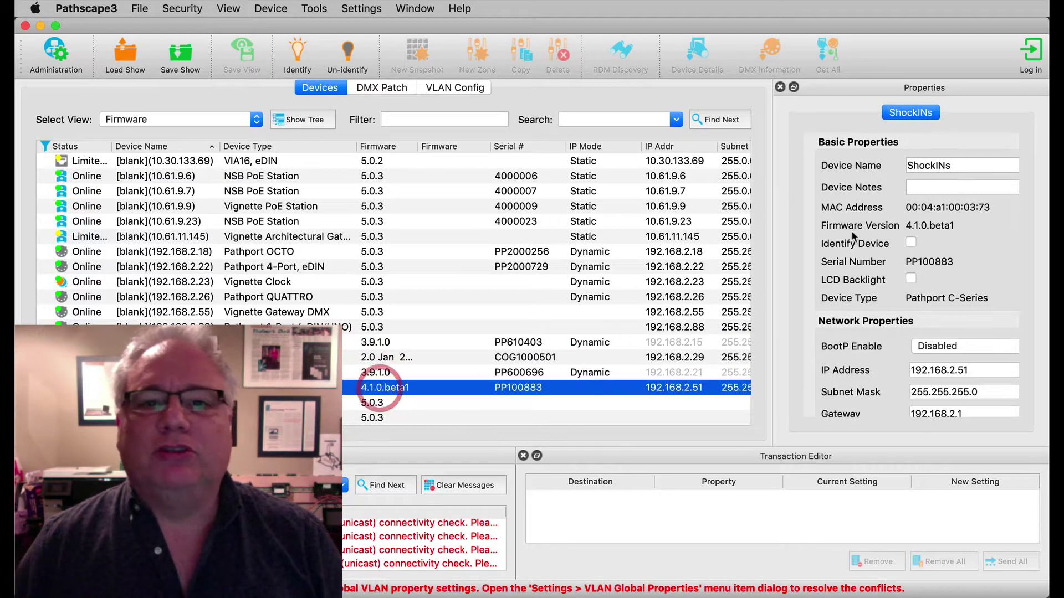
Enter asdf as the device notes of the Pathport C-Series device, and discard the pending change from the Transaction Editor
click(969, 165)
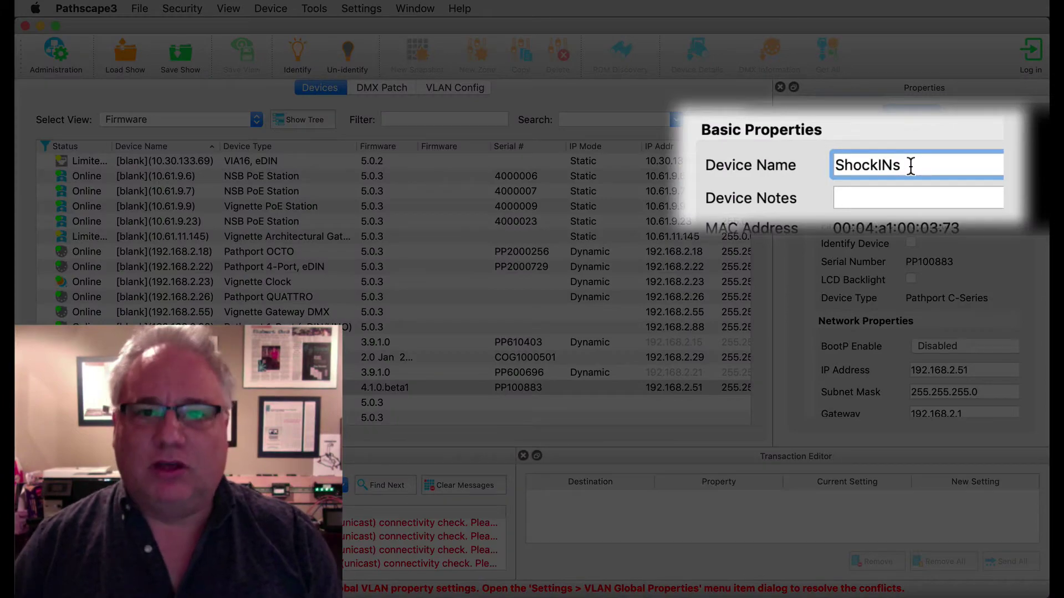
click(881, 195)
text(asdf)
key(Return)
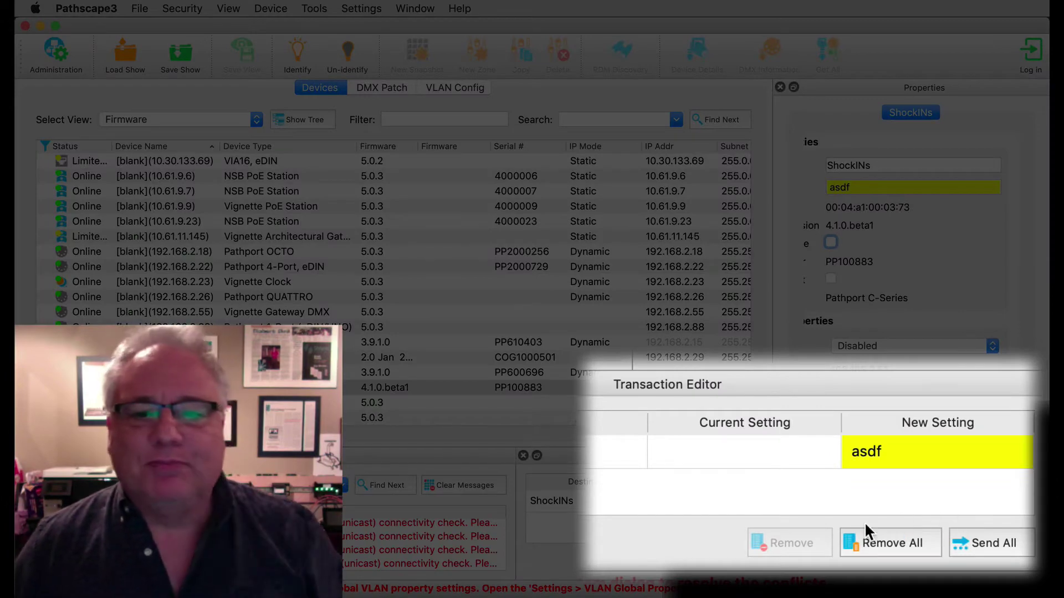
click(865, 520)
click(636, 339)
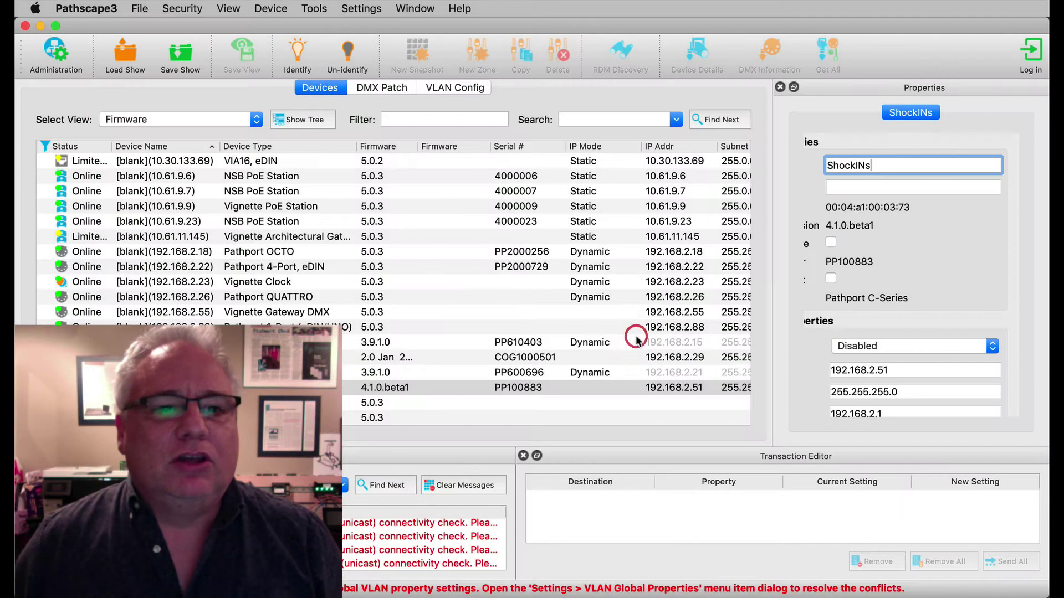
Inspect the basic properties of the Vignette Architectural Gateway at 10.61.11.145 and check whether its device name can be edited
click(378, 236)
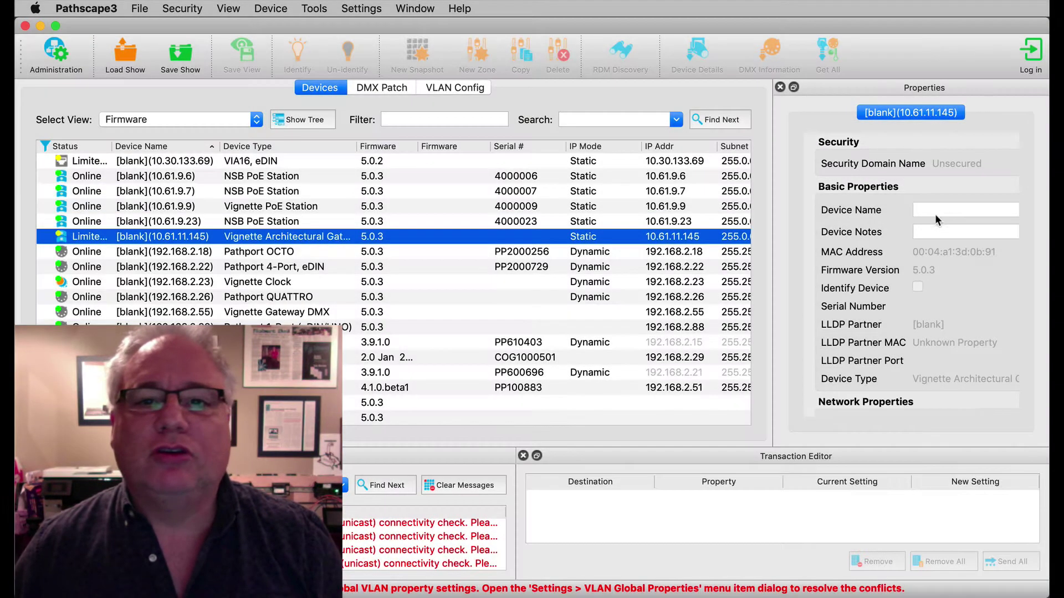
click(935, 209)
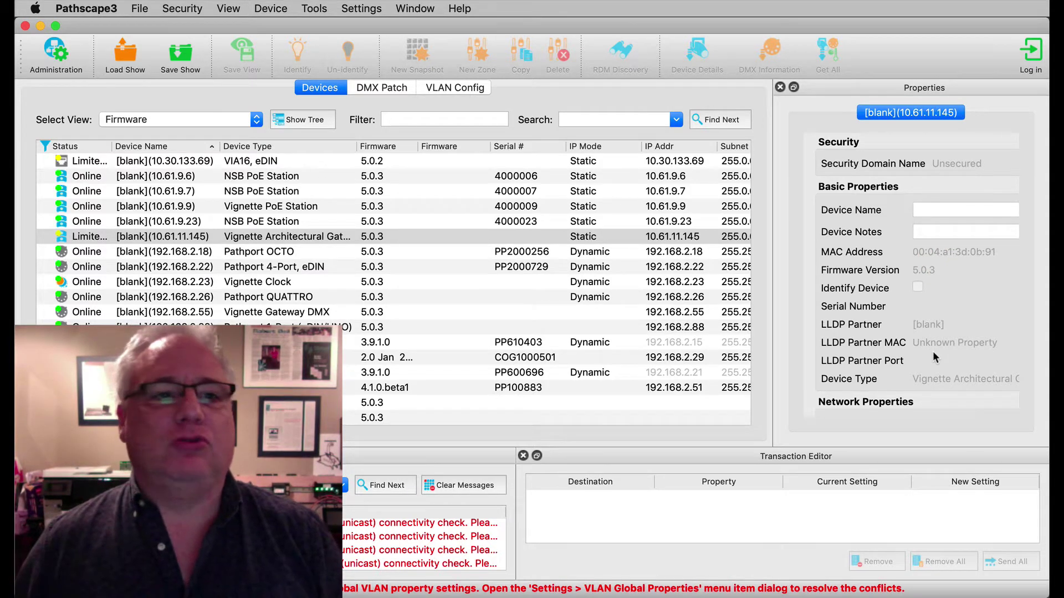
scroll(936, 358, down, 1)
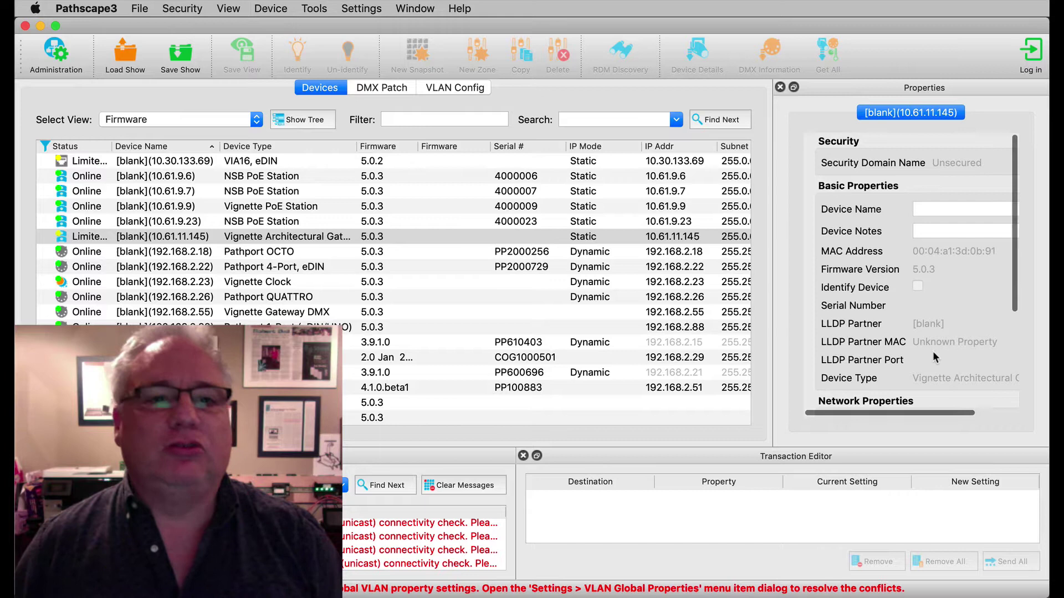
Return to DEFAULT VIEW, sort the devices by security domain in ascending order, and inspect those with no domain entry
click(183, 125)
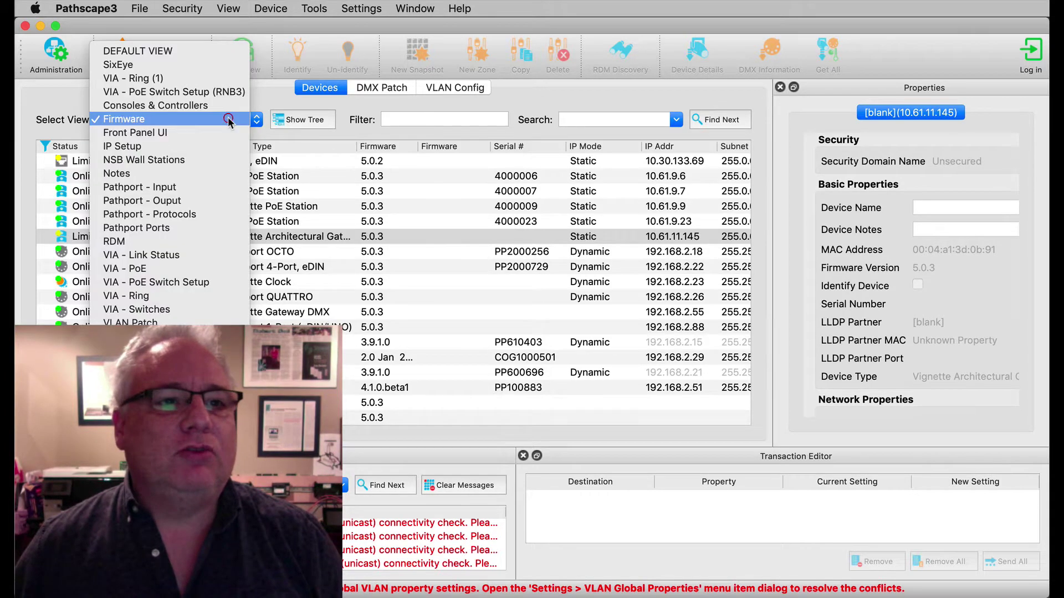
click(174, 49)
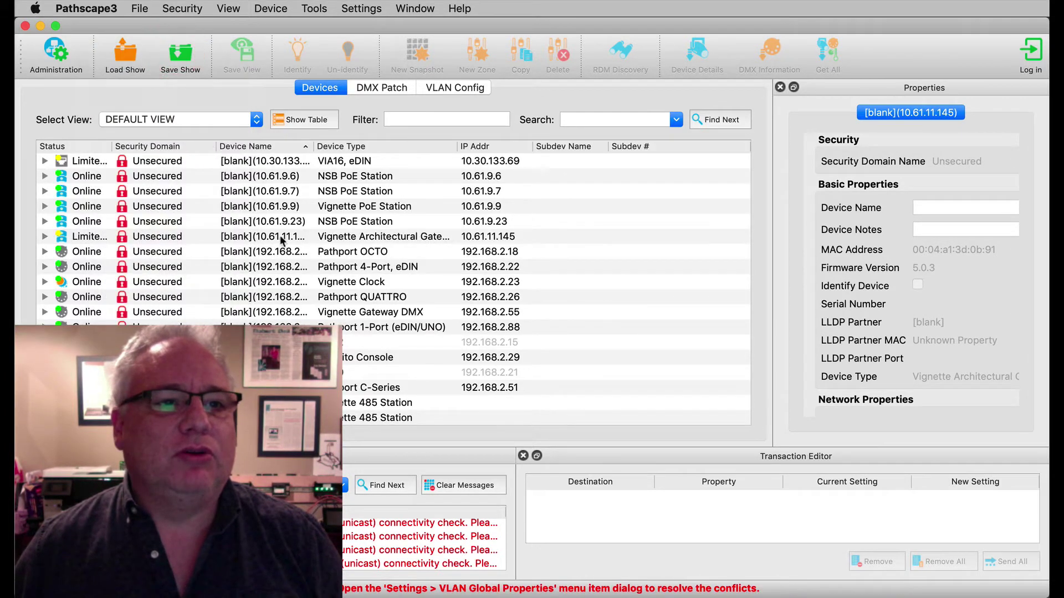
click(166, 147)
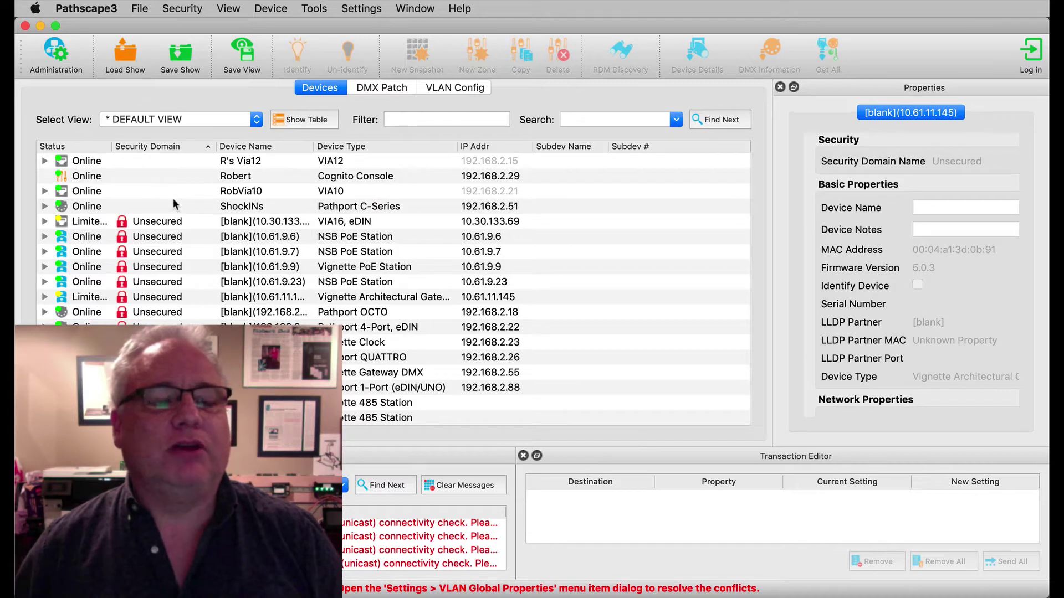
click(168, 161)
click(167, 176)
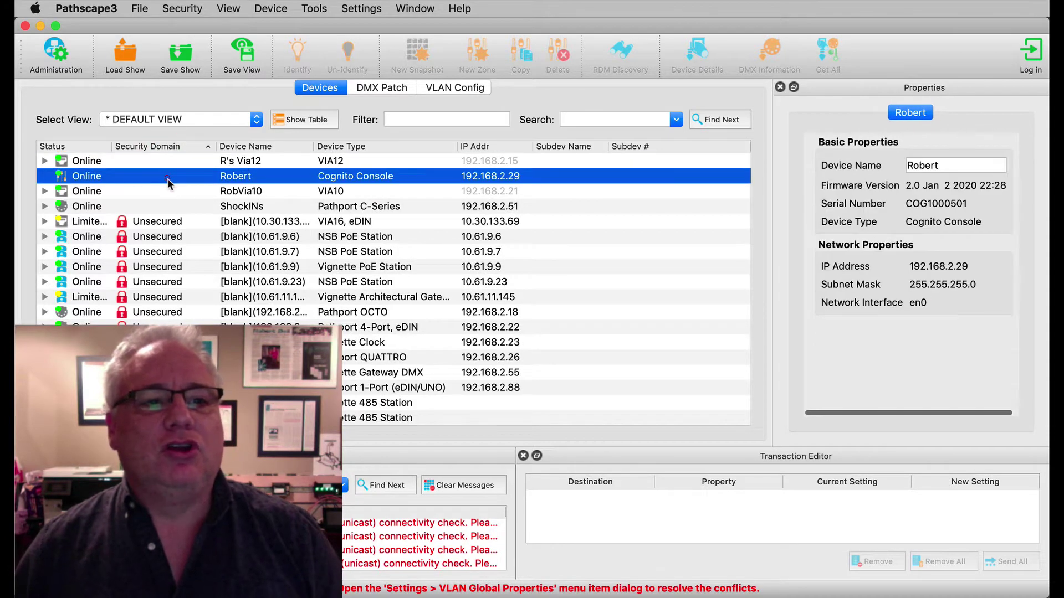
click(164, 190)
click(162, 159)
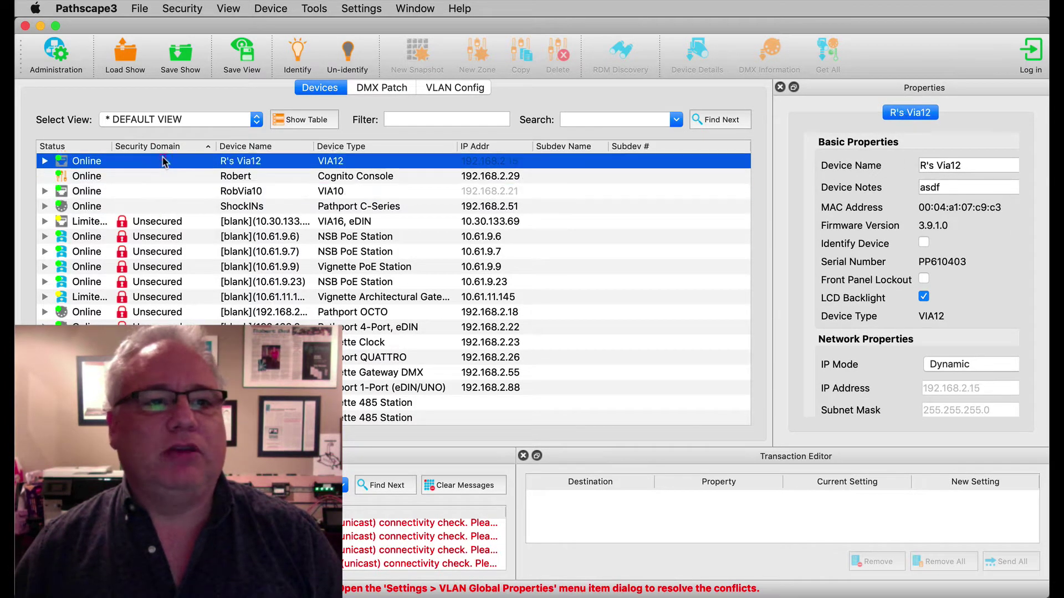
Reverse the security domain sort to descending and inspect the properties of several Unsecured devices
click(171, 145)
click(166, 160)
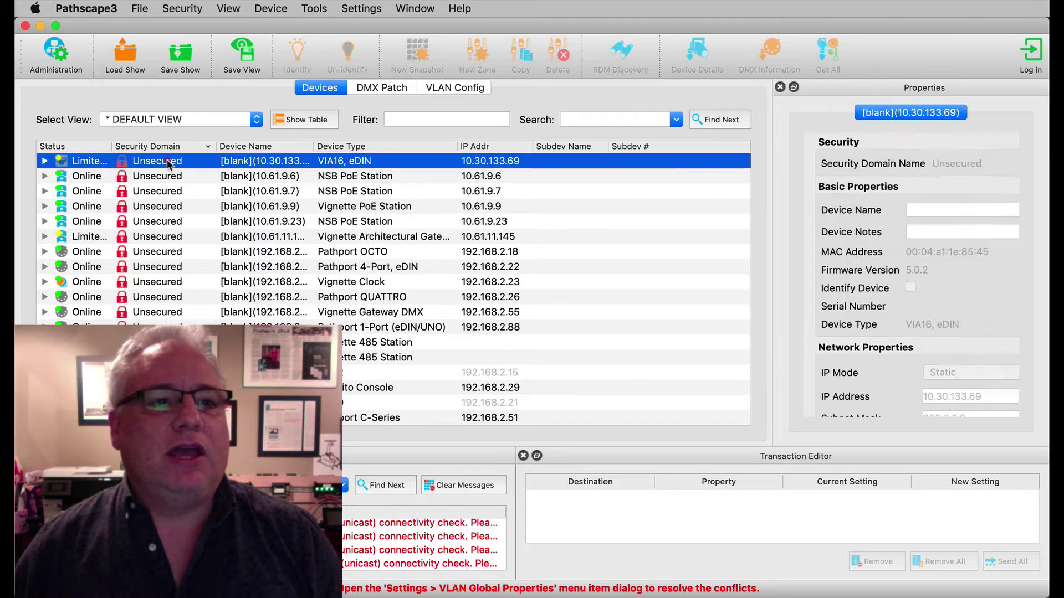
click(166, 176)
click(161, 207)
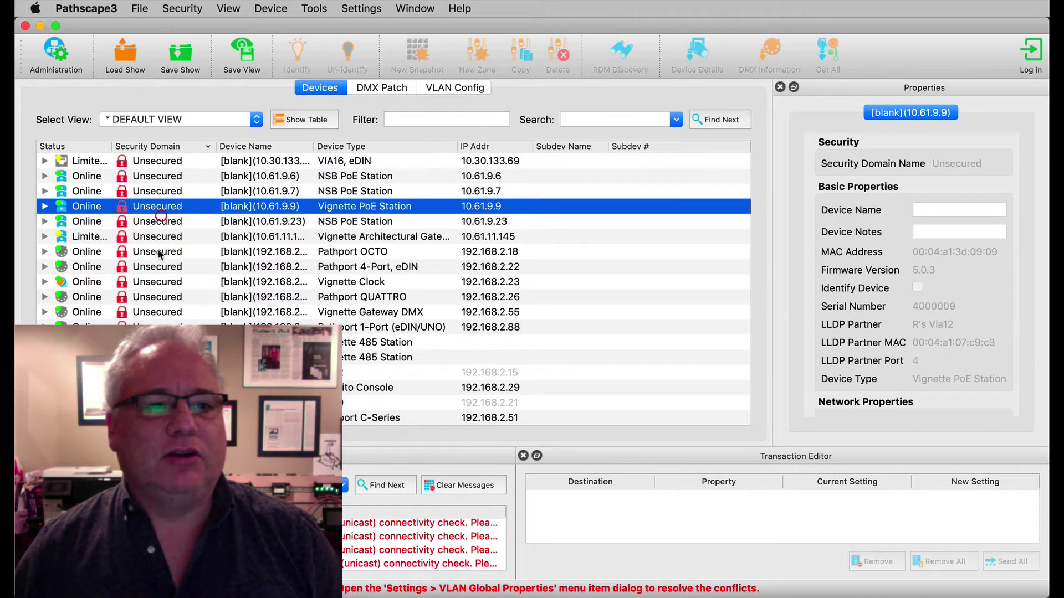
click(158, 251)
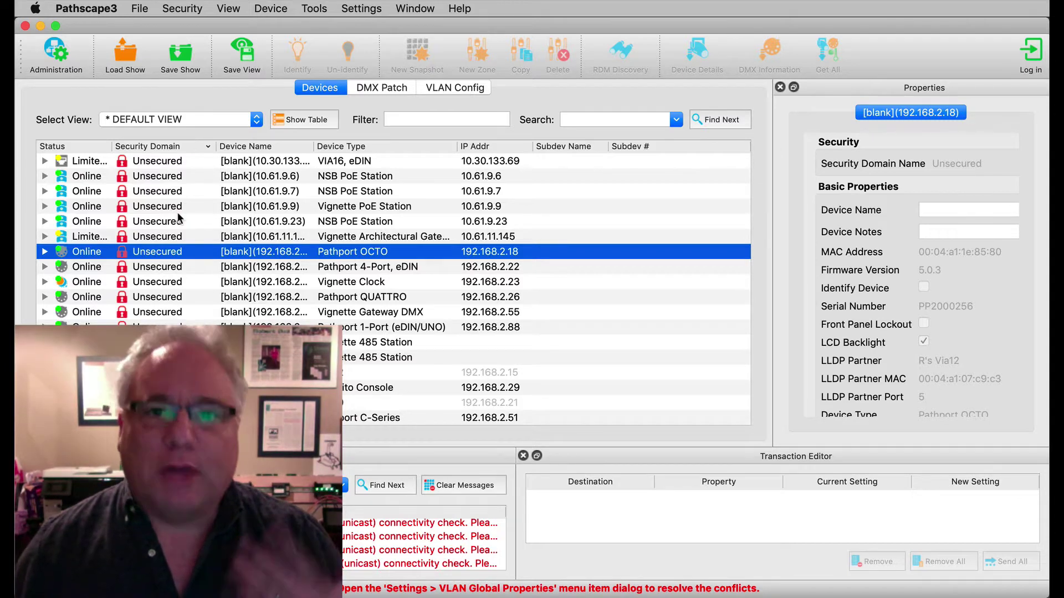
Start a new security domain named 24WML, and enter and retype its admin password
click(179, 8)
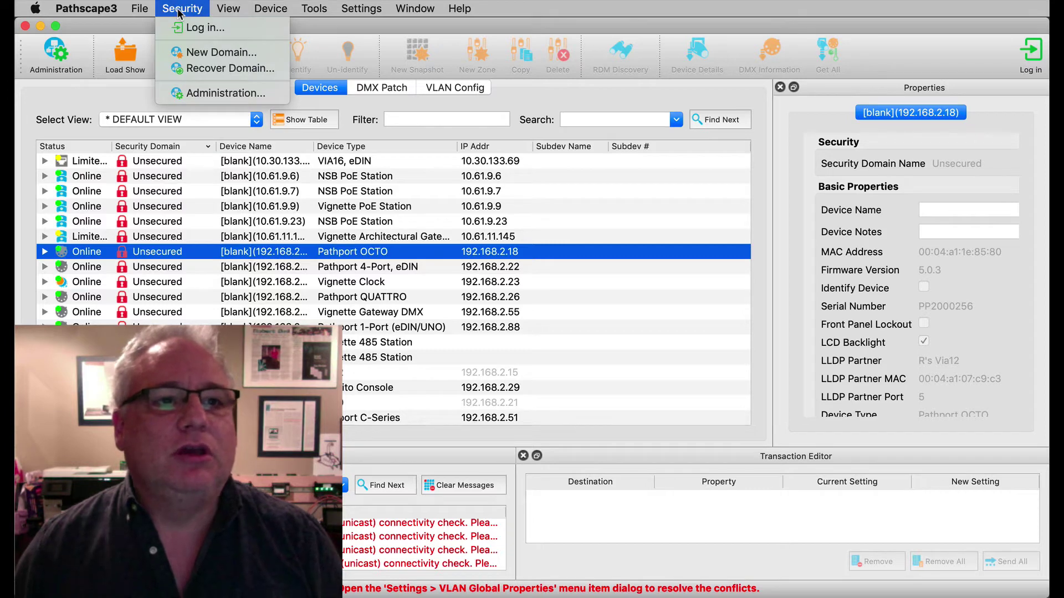
click(204, 54)
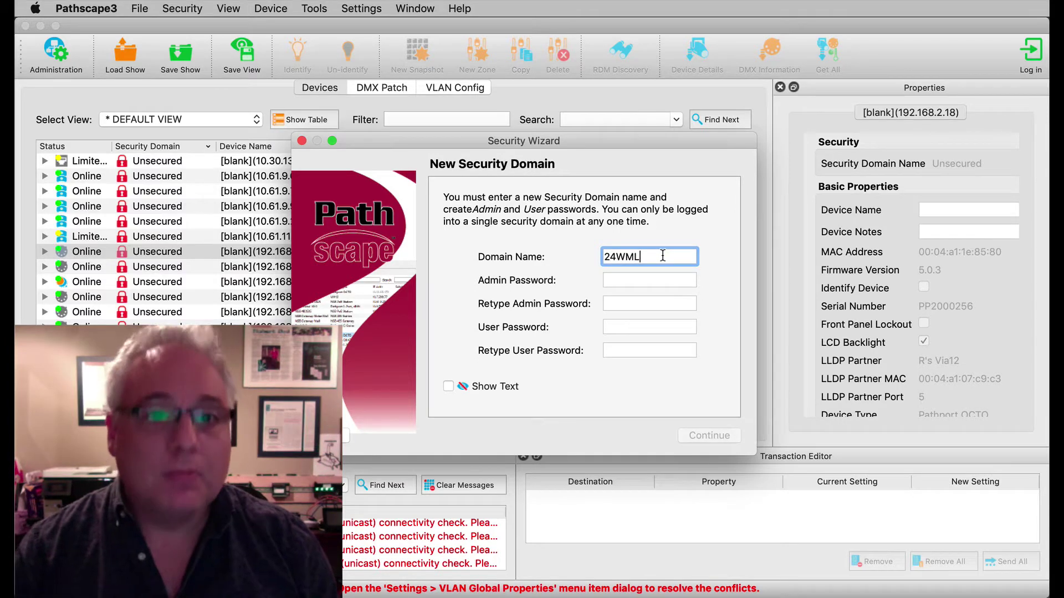
key(Tab)
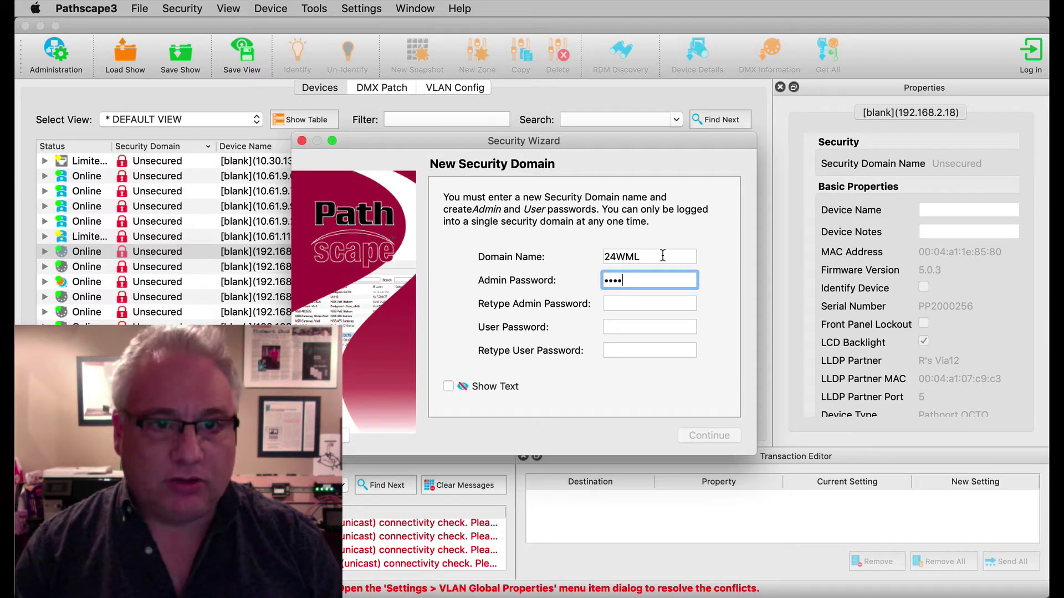
key(Tab)
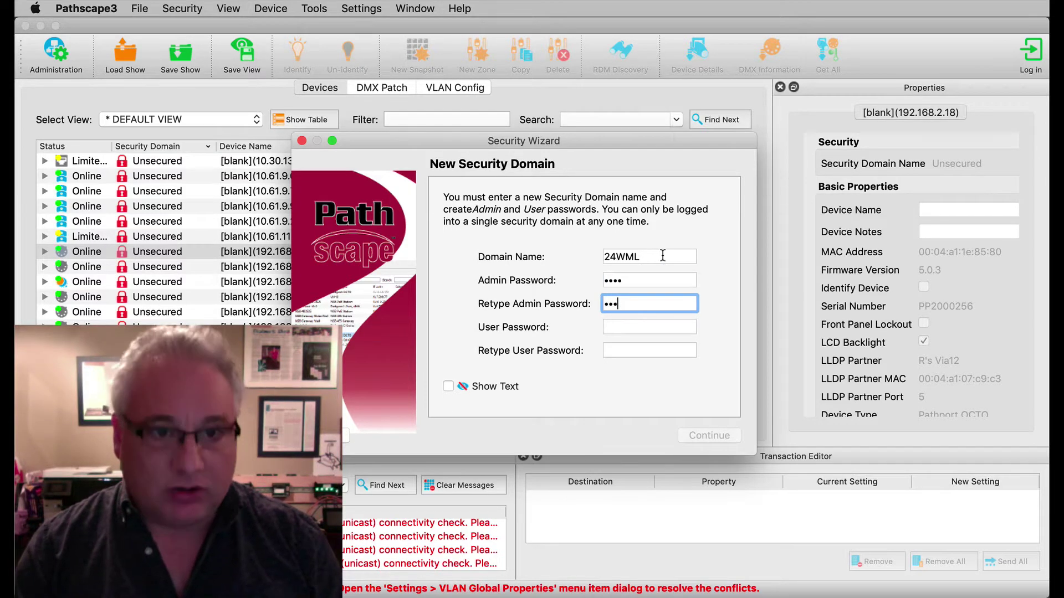
key(Tab)
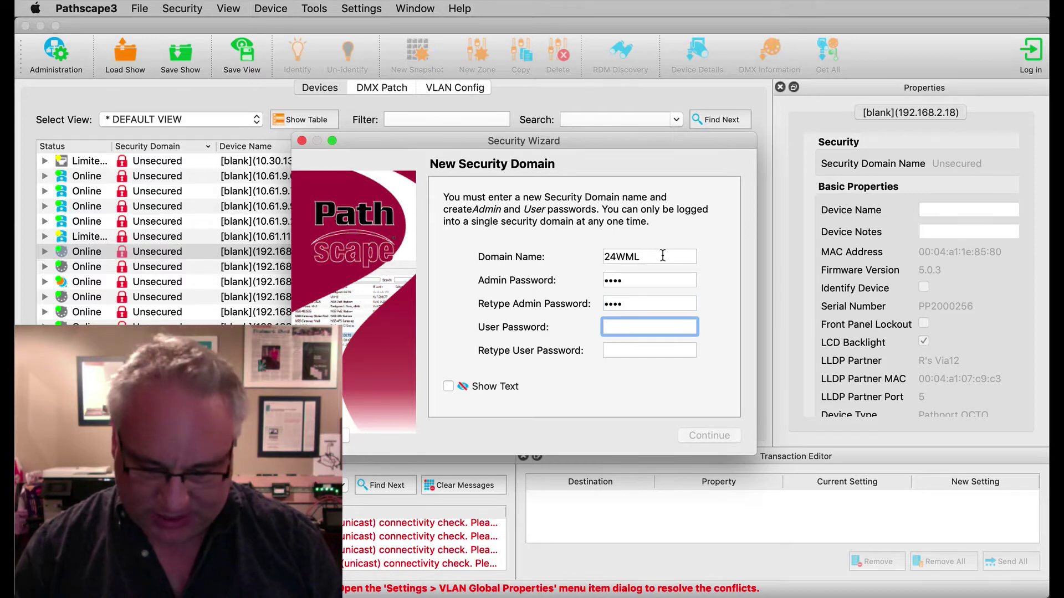
Enter and retype the user password for the new domain, and continue to adding devices
text(•••)
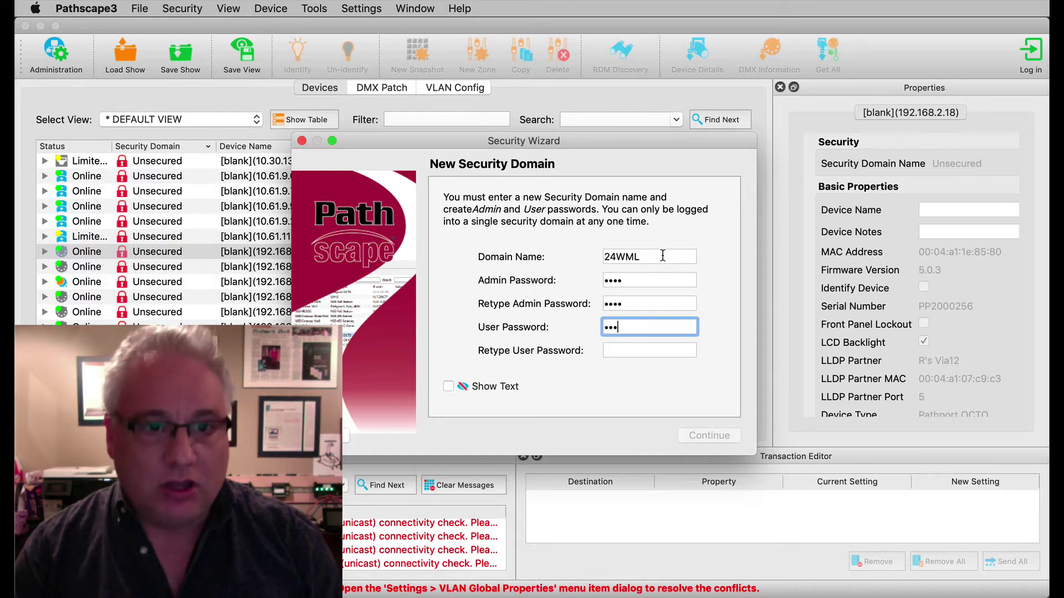
key(Tab)
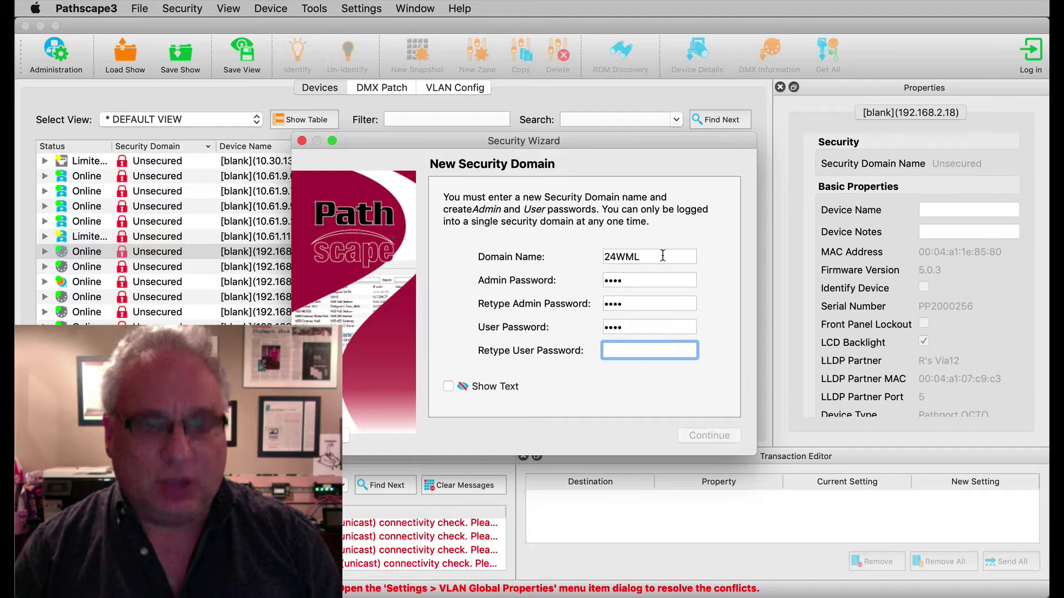
text(•••)
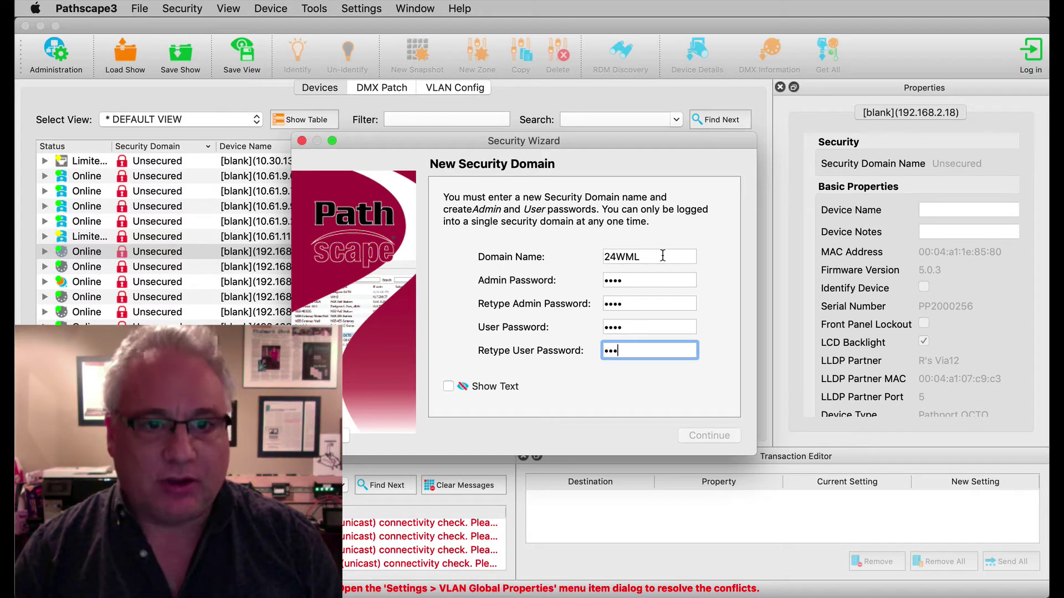
text(•)
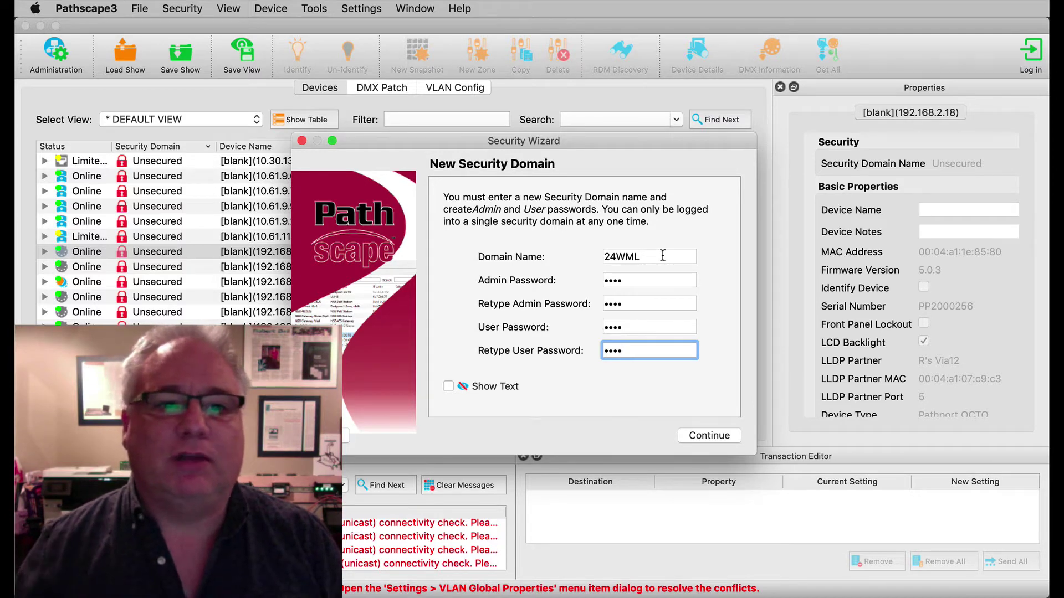
click(712, 435)
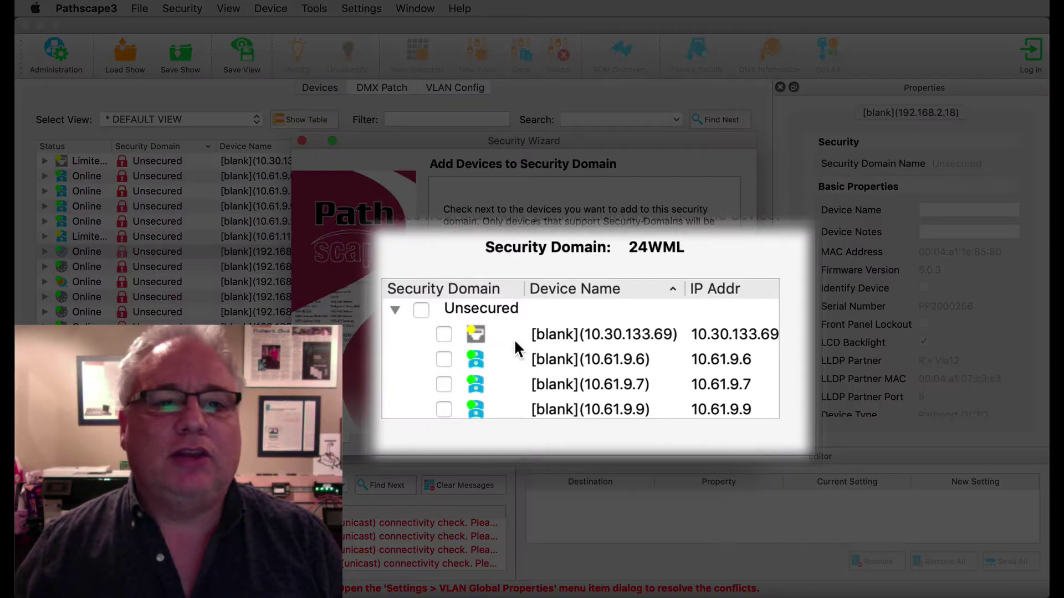
Review the list of Unsecured devices and mark all of them for adding to security domain 24WML
scroll(543, 344, down, 5)
scroll(515, 340, up, 5)
scroll(515, 340, down, 5)
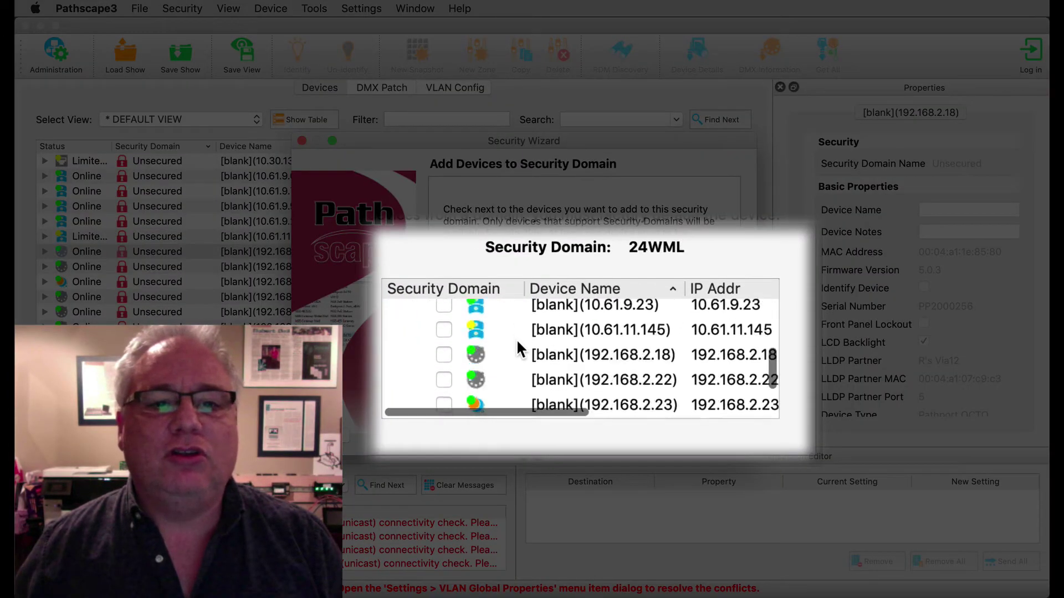
scroll(516, 342, up, 5)
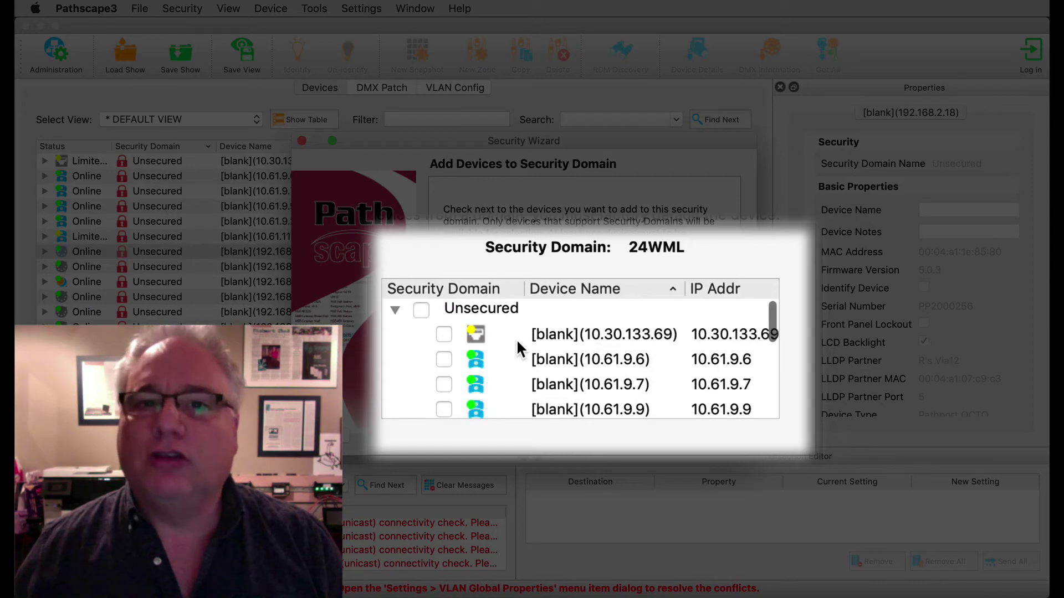
click(414, 306)
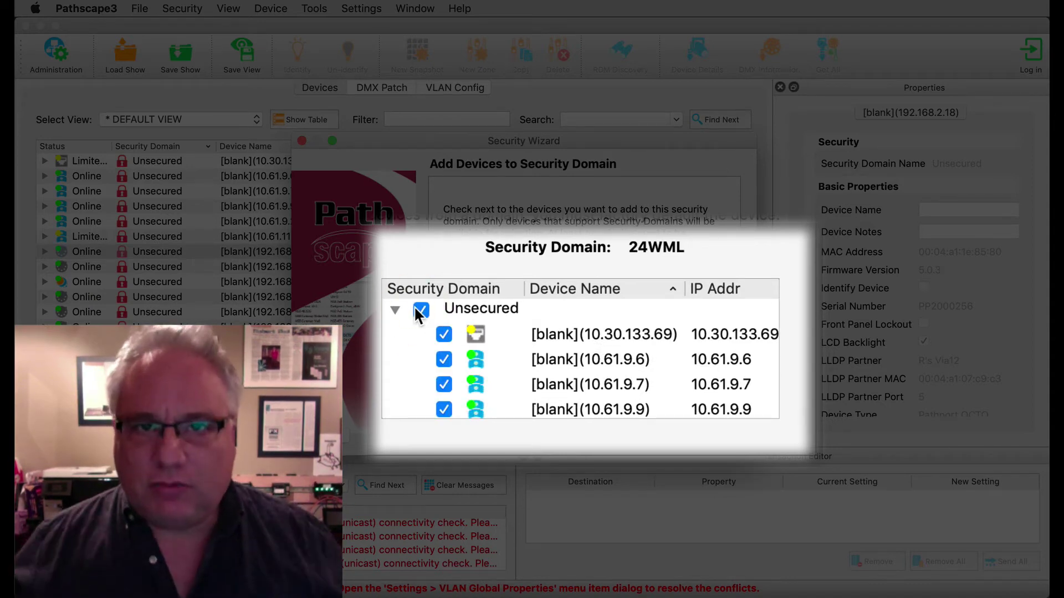
scroll(619, 381, down, 5)
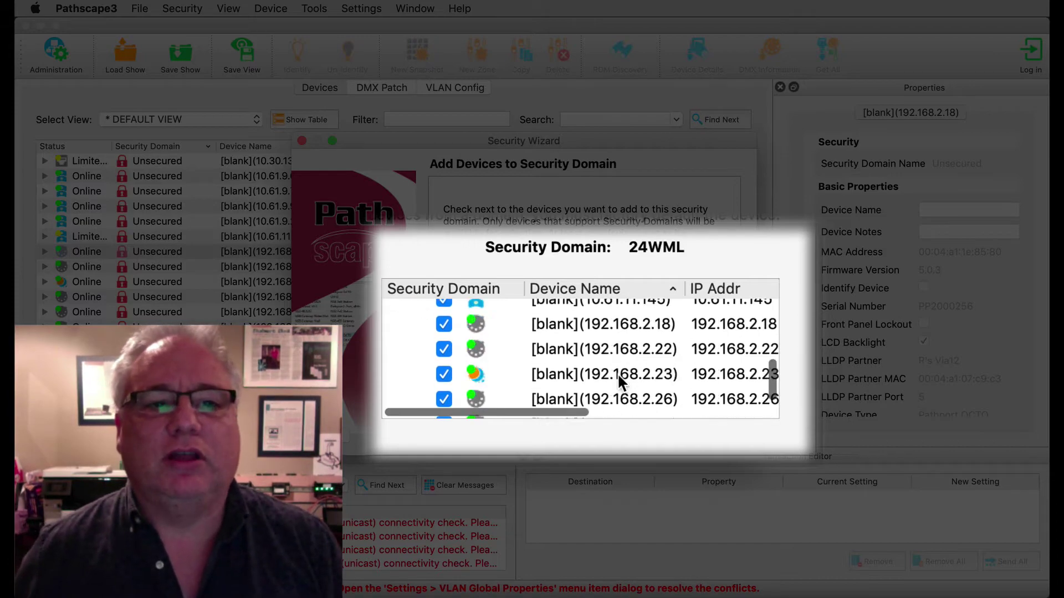
Accept the marked devices for security domain 24WML and copy the domain's recovery key
scroll(620, 381, down, 3)
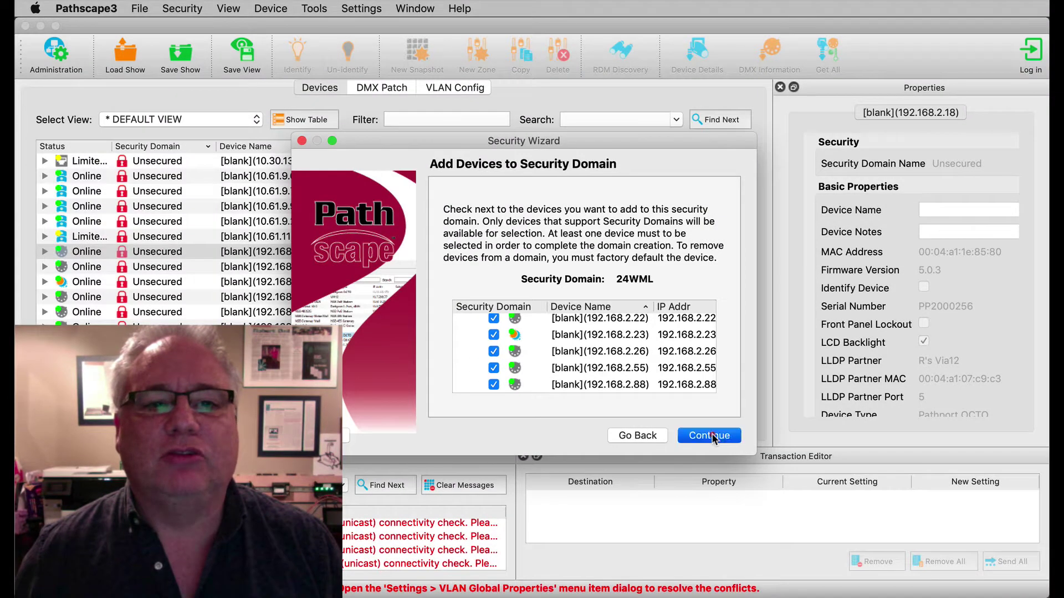
click(712, 434)
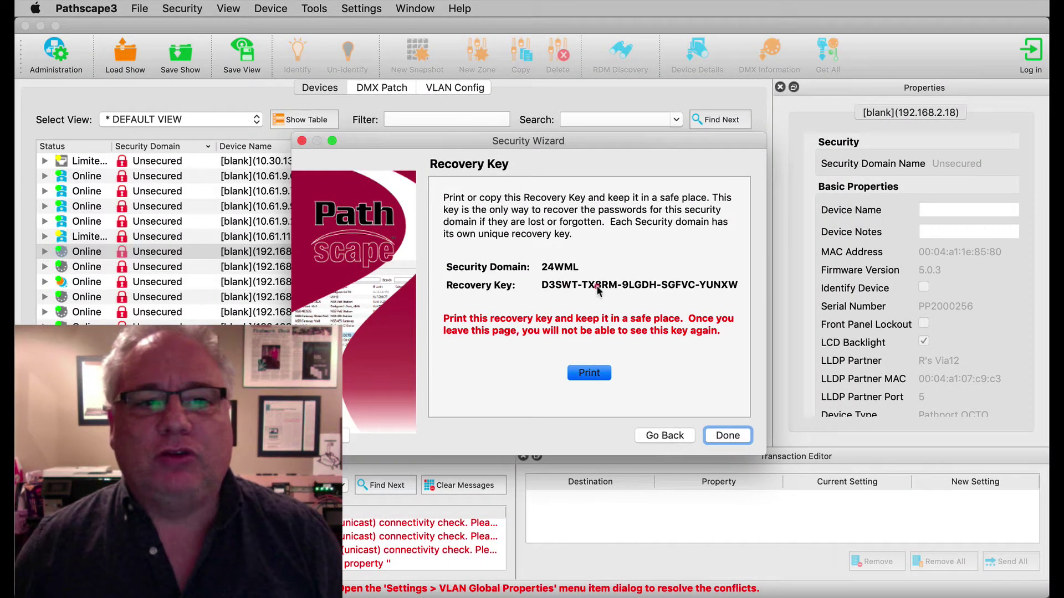
drag(542, 288, 746, 290)
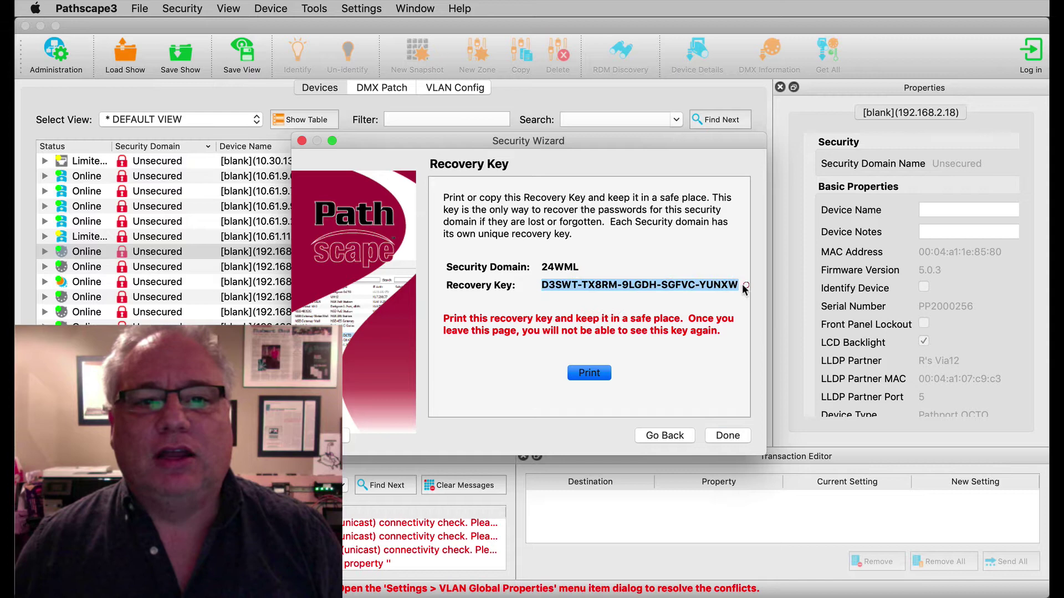
right_click(721, 289)
click(734, 294)
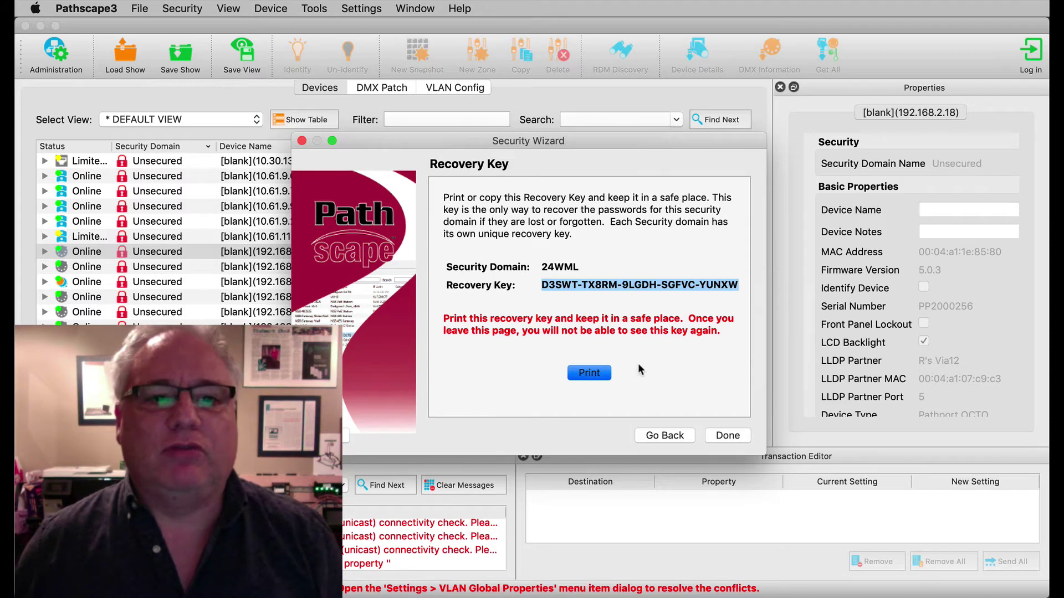
Preview the recovery key printout enlarged to about 98%, close the preview, and finish creating the domain
click(588, 373)
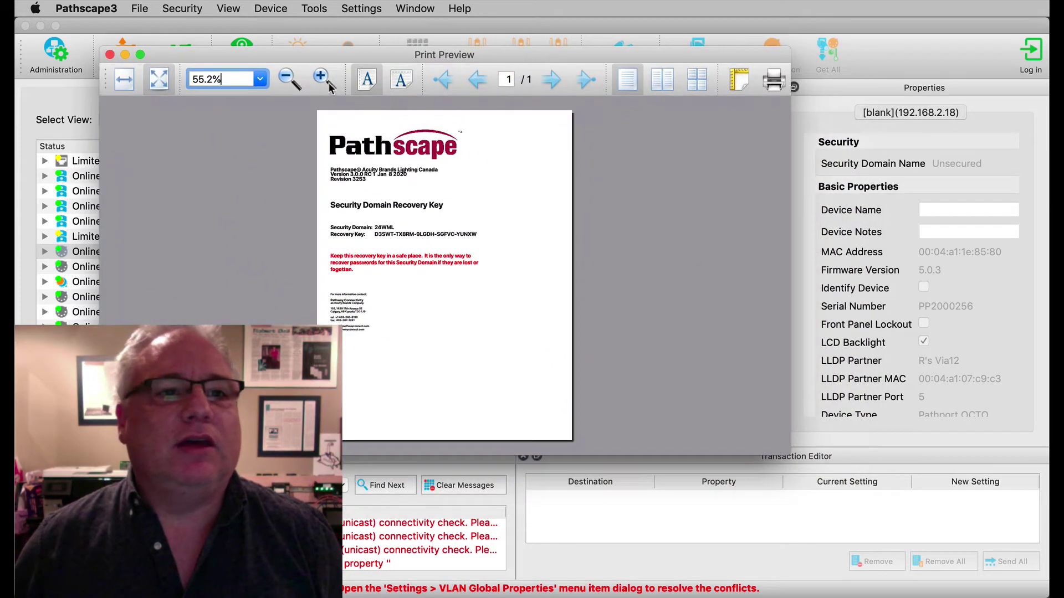
click(324, 79)
click(324, 79)
click(324, 79)
click(324, 80)
click(323, 79)
click(324, 79)
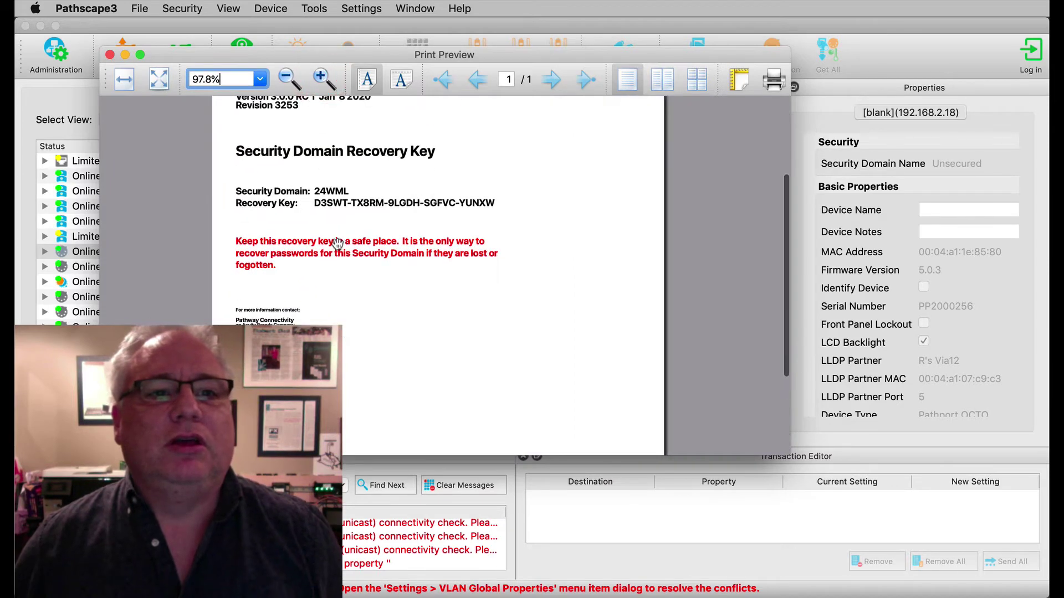
scroll(338, 244, up, 2)
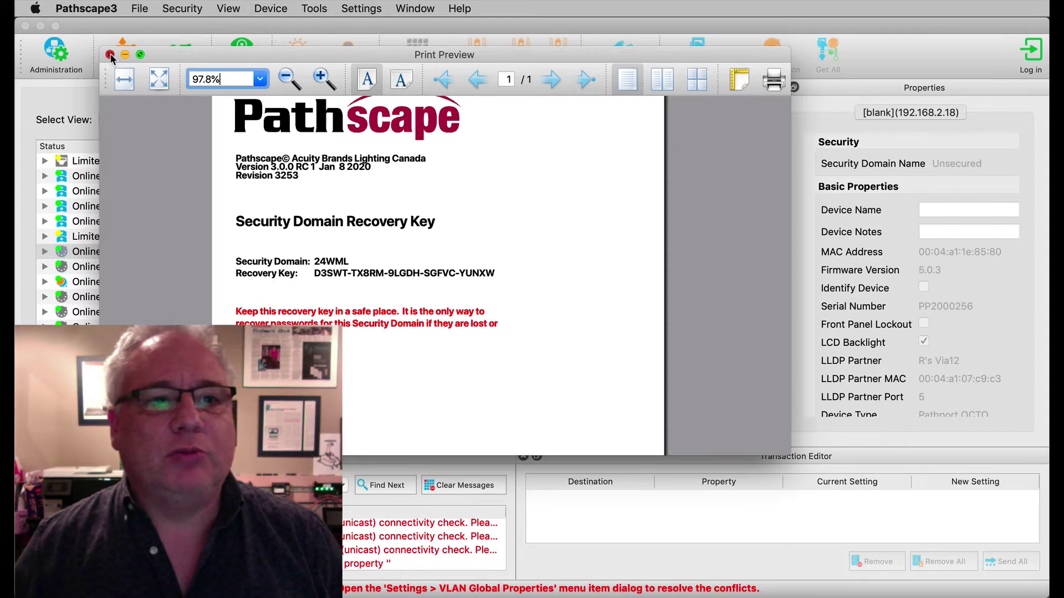
click(111, 55)
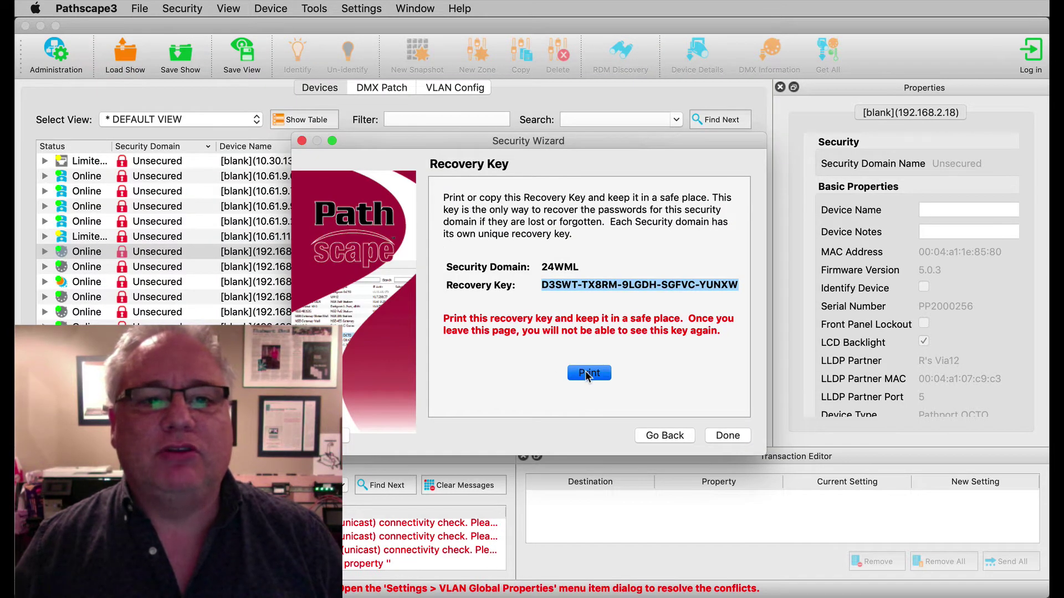
click(727, 436)
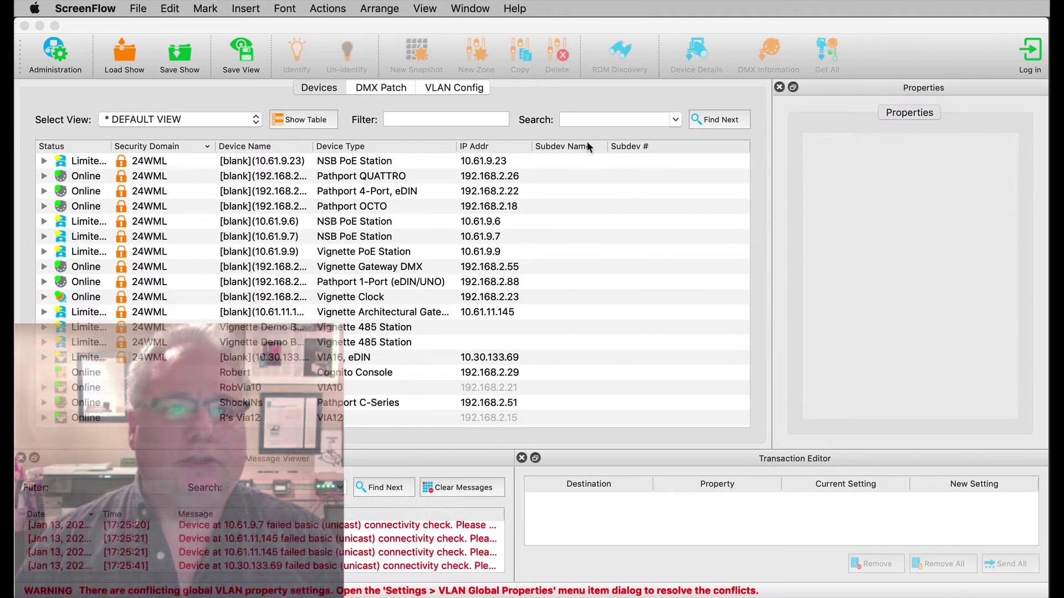
Re-sort the devices by security domain and inspect the properties of the Pathport QUATTRO and the NSB PoE Station at 10.61.9.7
click(184, 142)
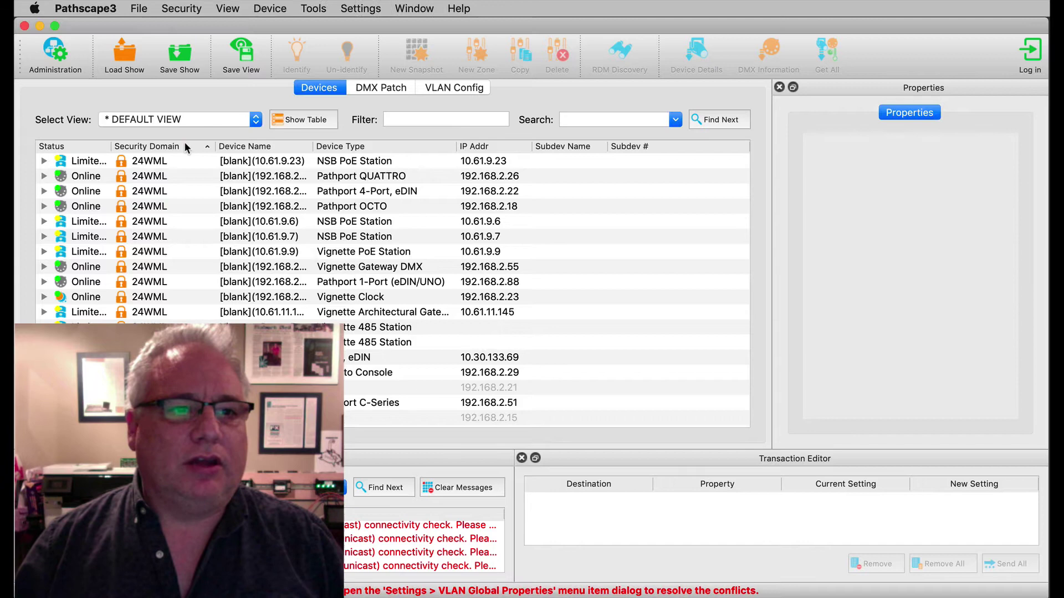
click(183, 142)
click(181, 145)
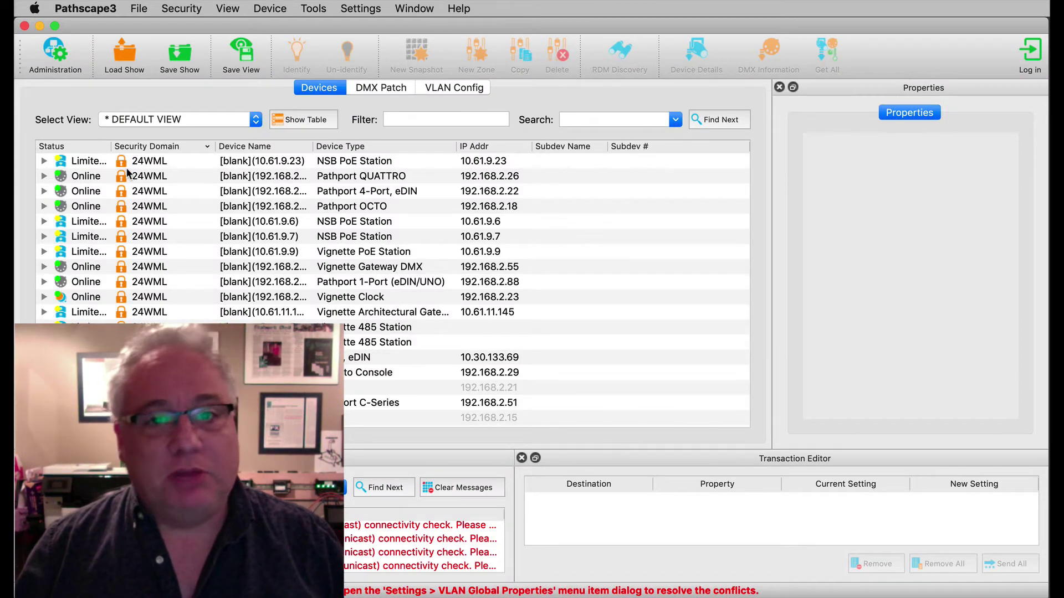
click(129, 175)
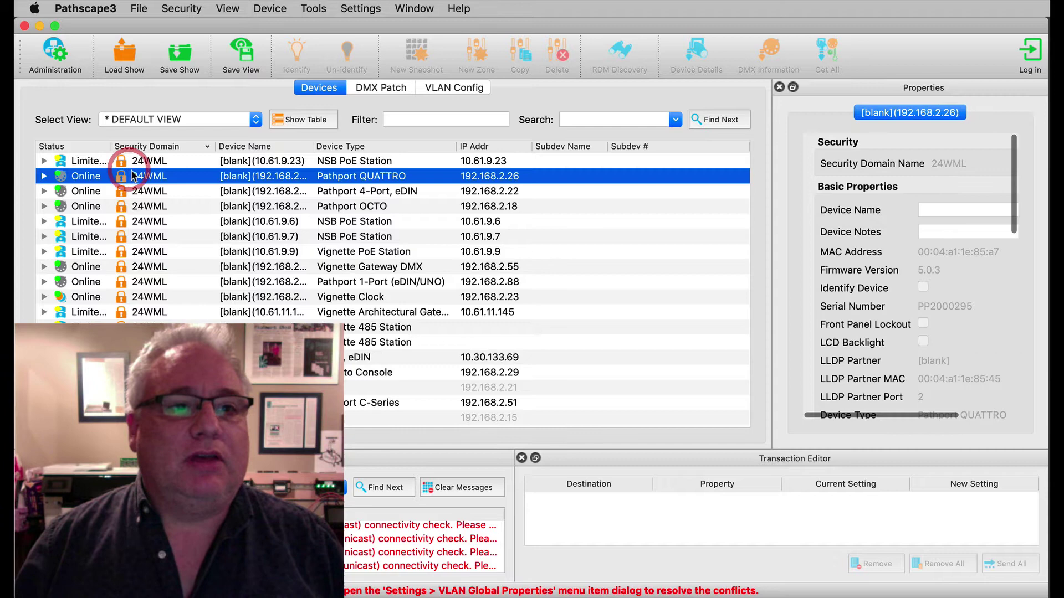
click(140, 231)
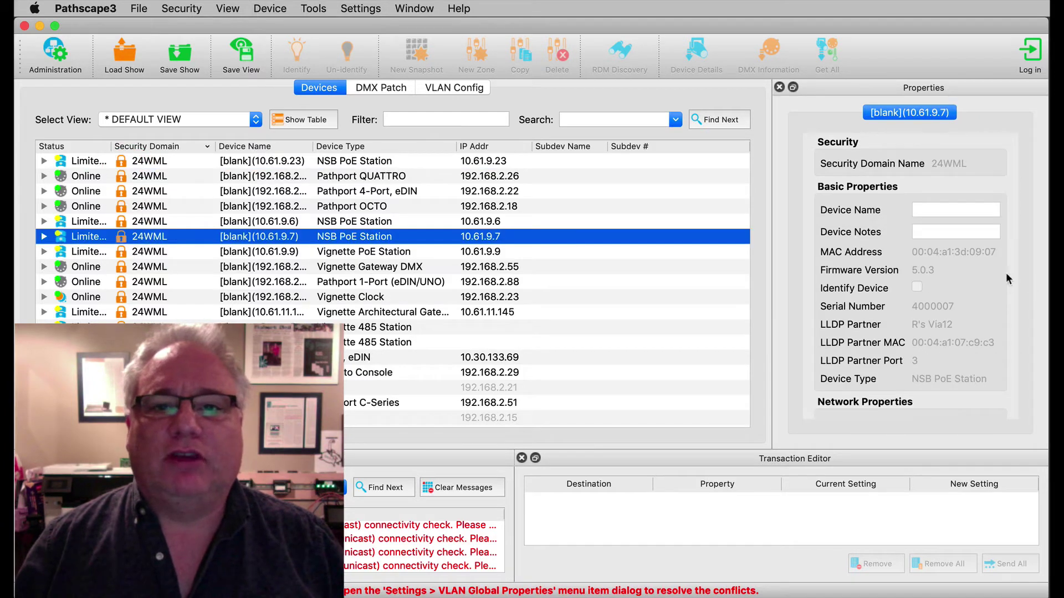
click(936, 274)
click(940, 271)
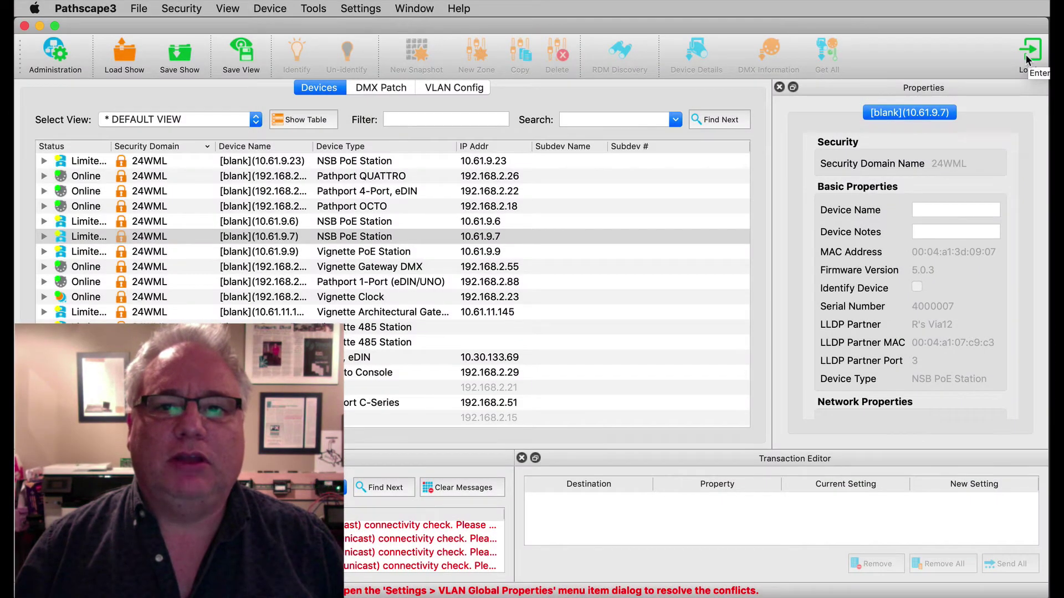
Log in to security domain 24WML with the user password
click(1025, 54)
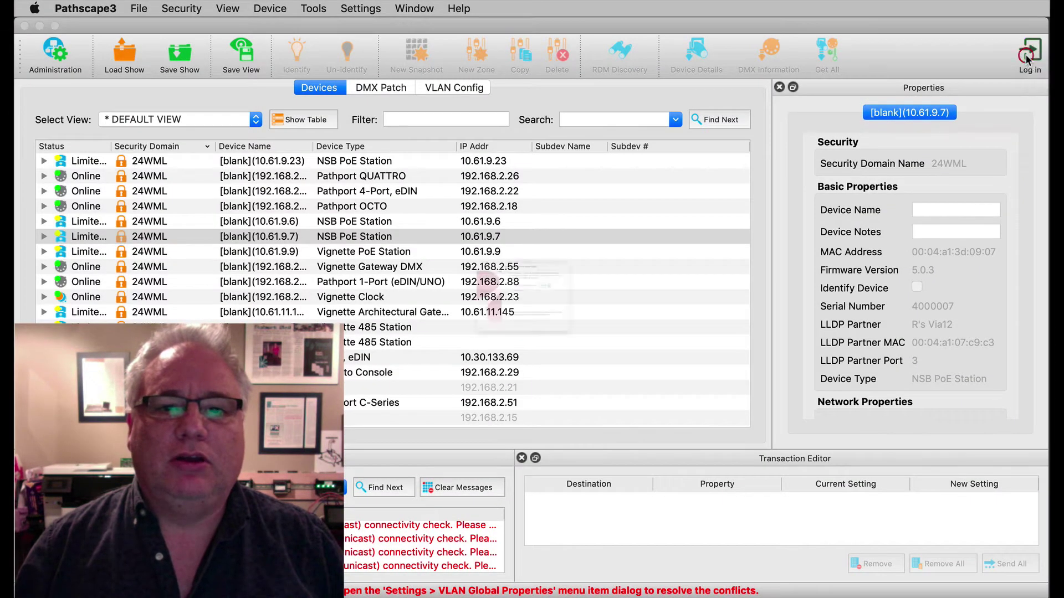
click(643, 244)
click(643, 246)
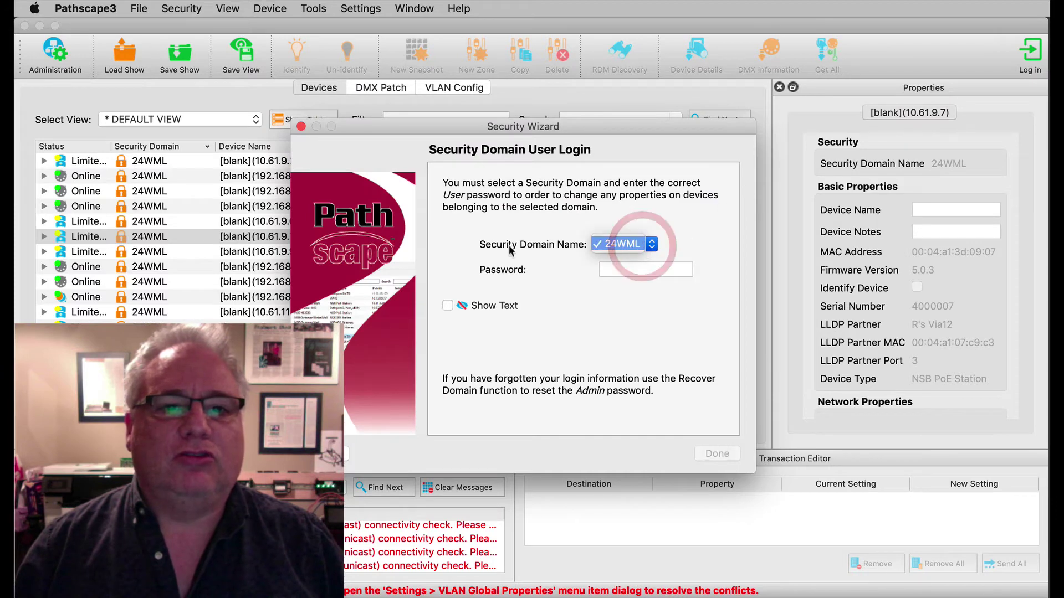
click(629, 244)
click(637, 271)
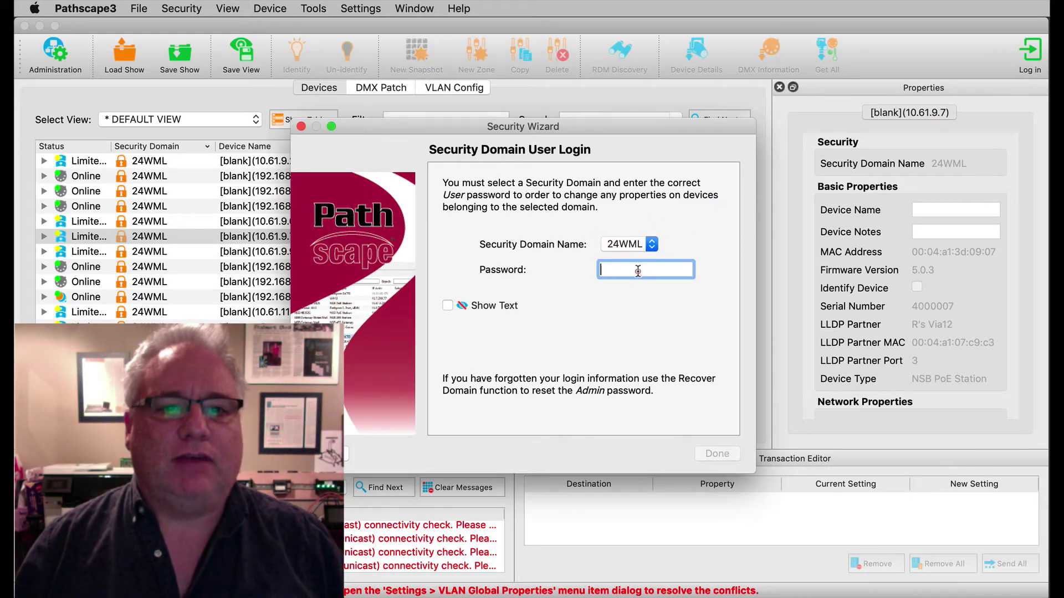
text(•)
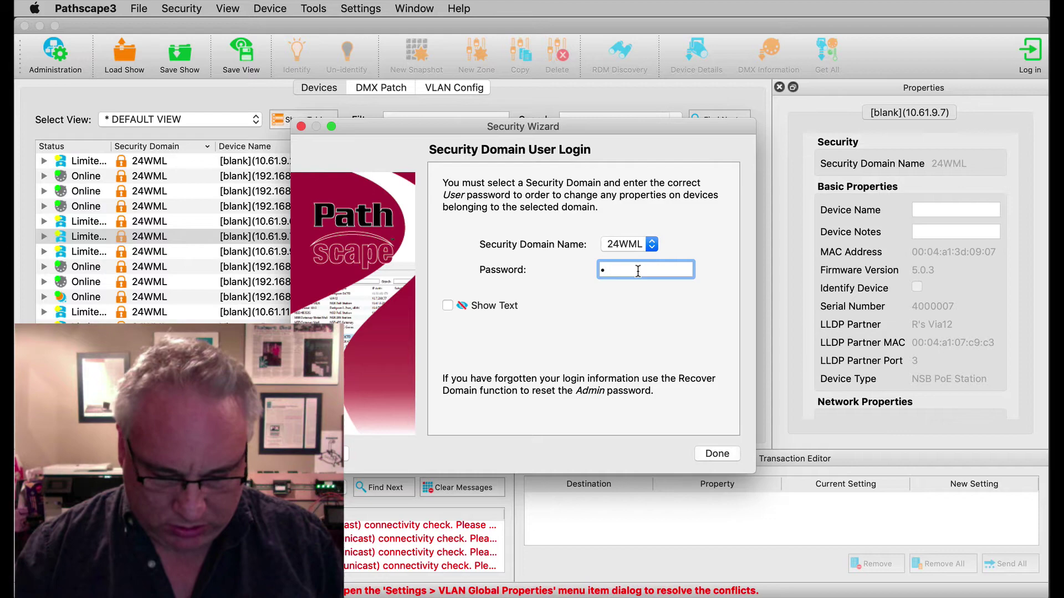
text(•••)
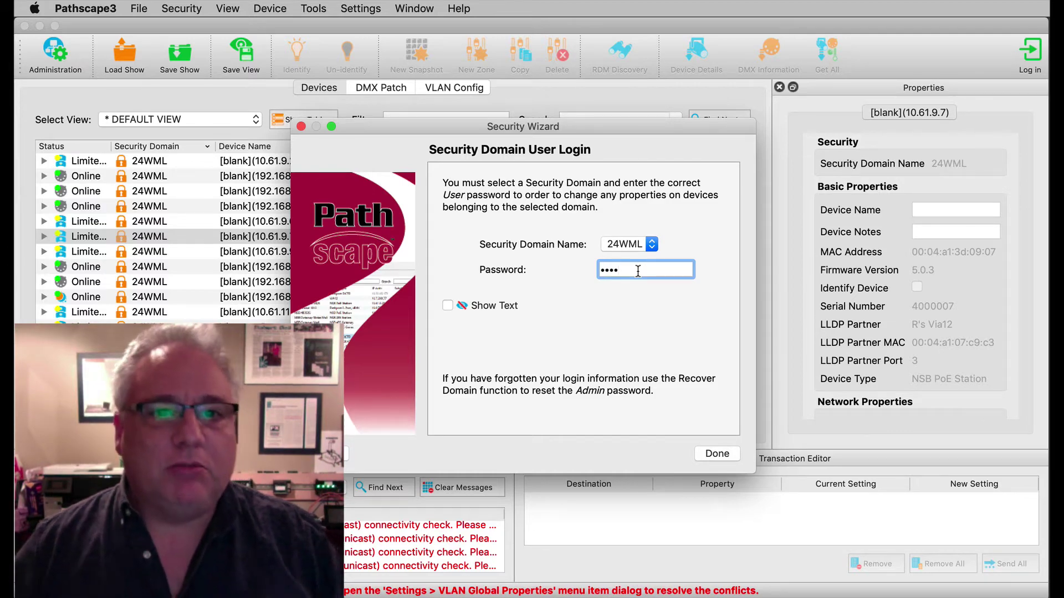
click(712, 454)
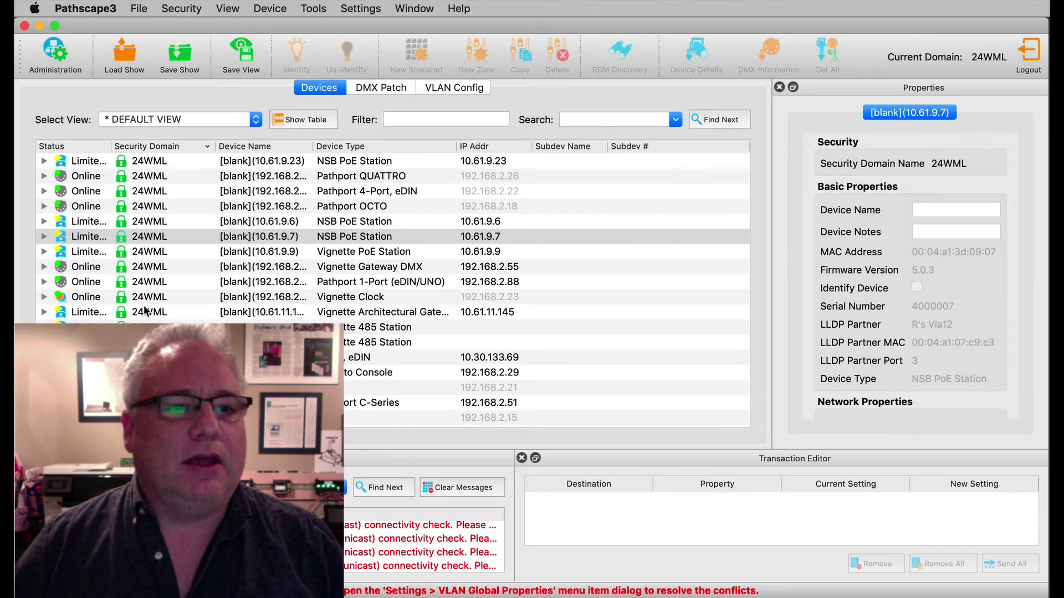
Enter asddf as both the device name and the device notes of the Pathport 1-Port at 192.168.2.88
click(154, 282)
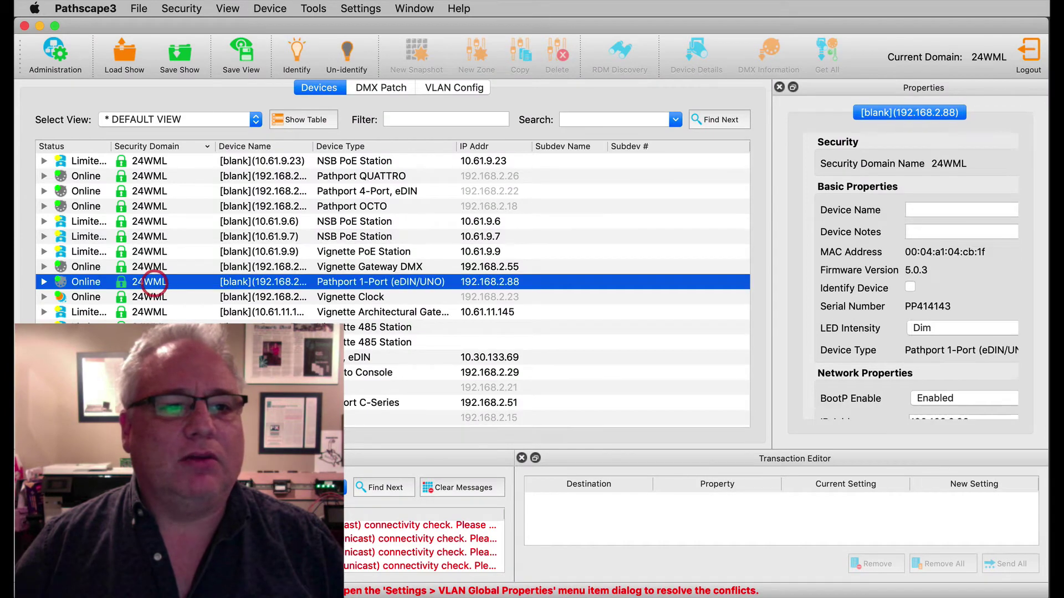
click(961, 210)
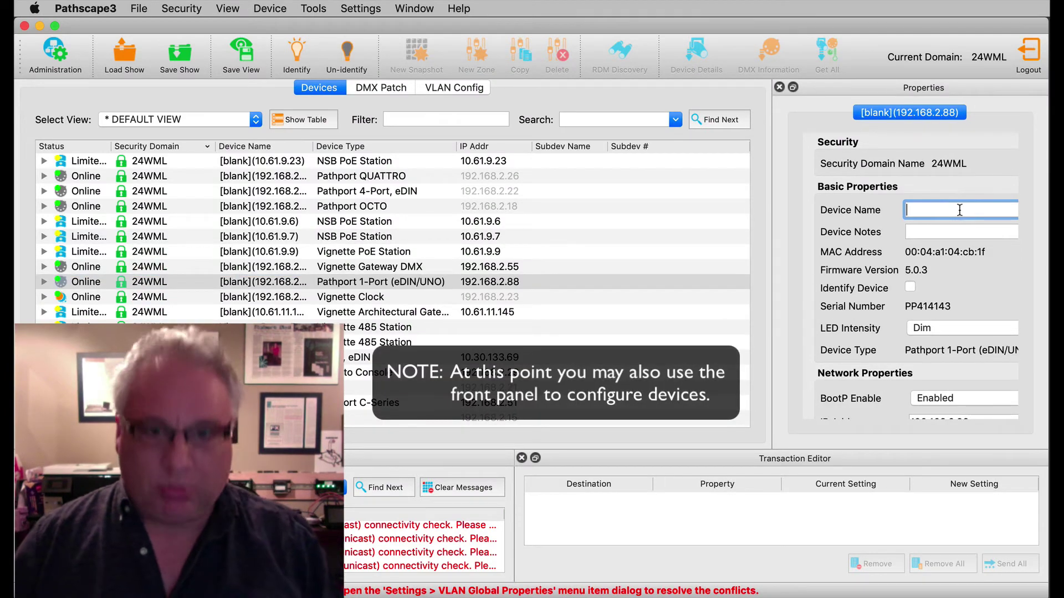
text(asddf)
click(935, 237)
text(asddf)
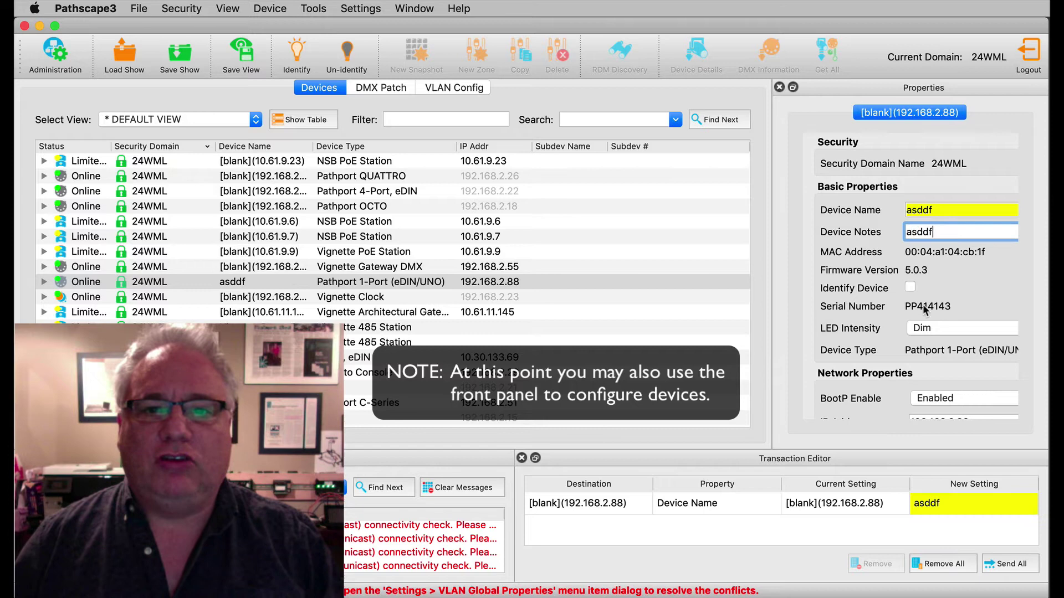
key(Return)
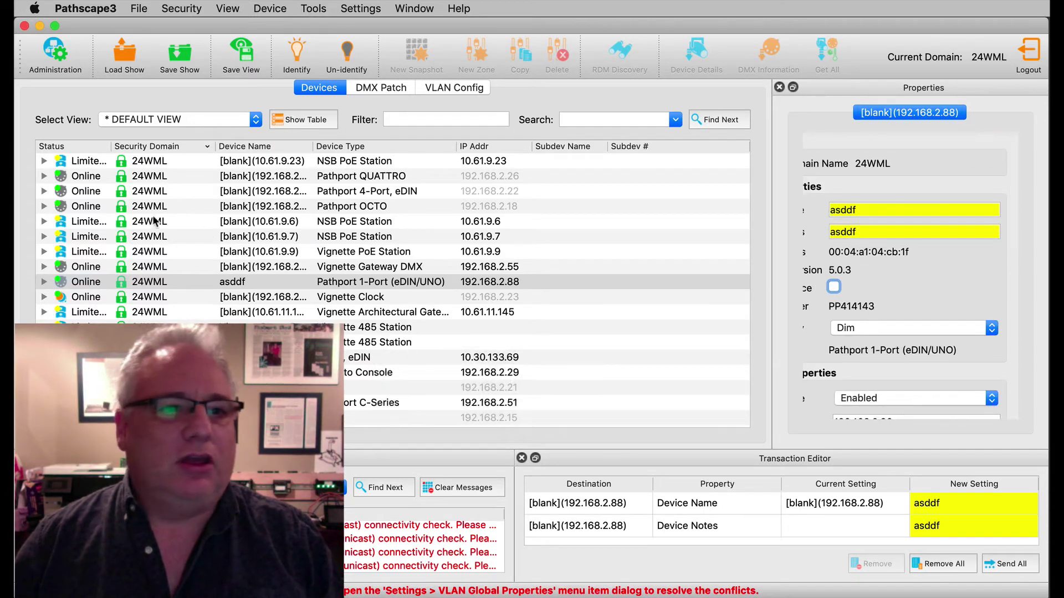
Enter dfas as the device name of the NSB PoE Station at 10.61.9.7, and discard all pending property changes
click(153, 237)
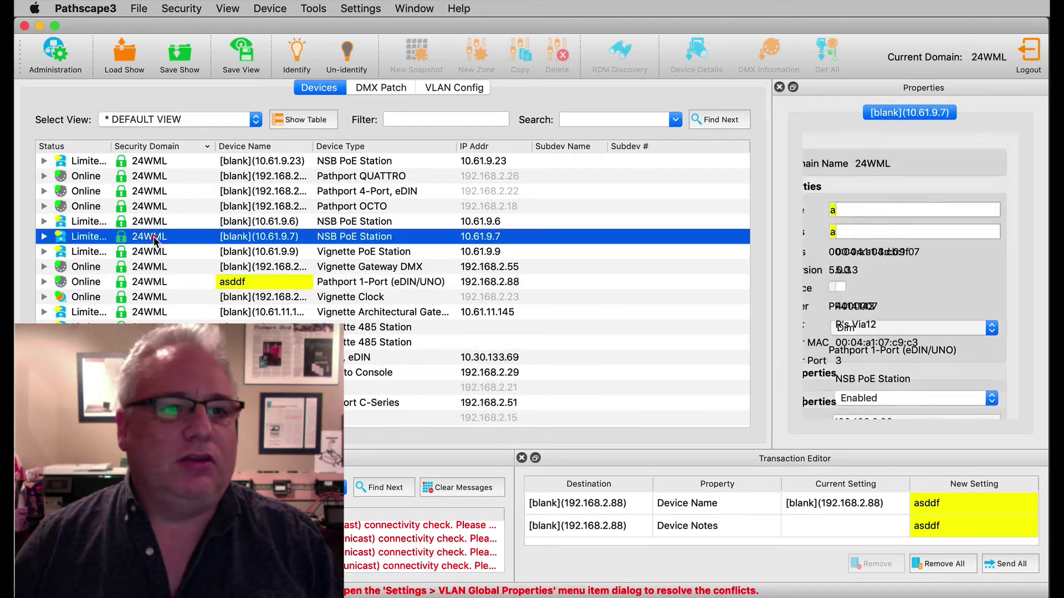
click(932, 209)
text(dfas)
key(Tab)
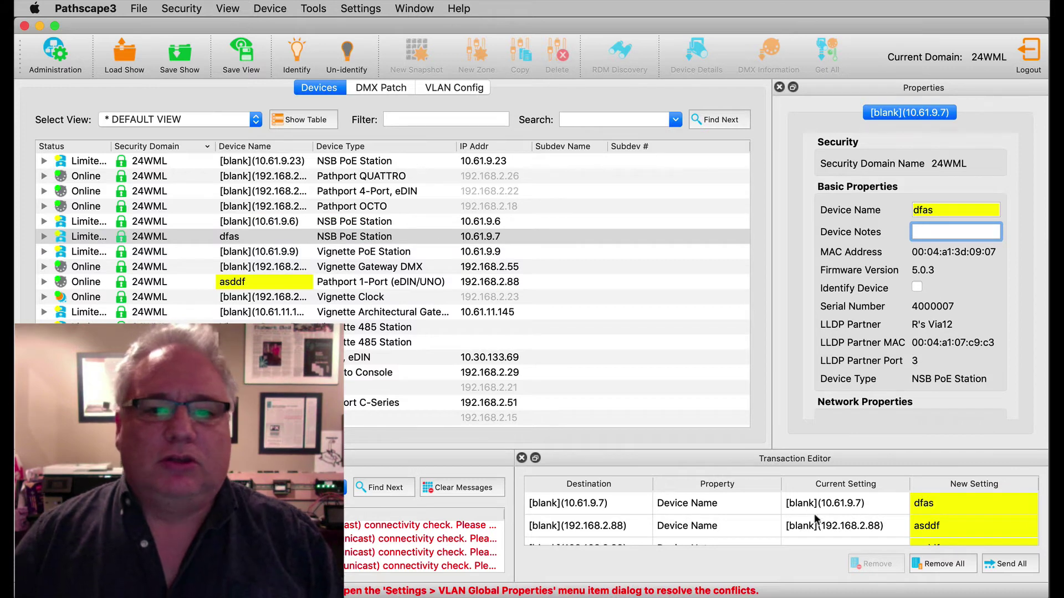
click(941, 562)
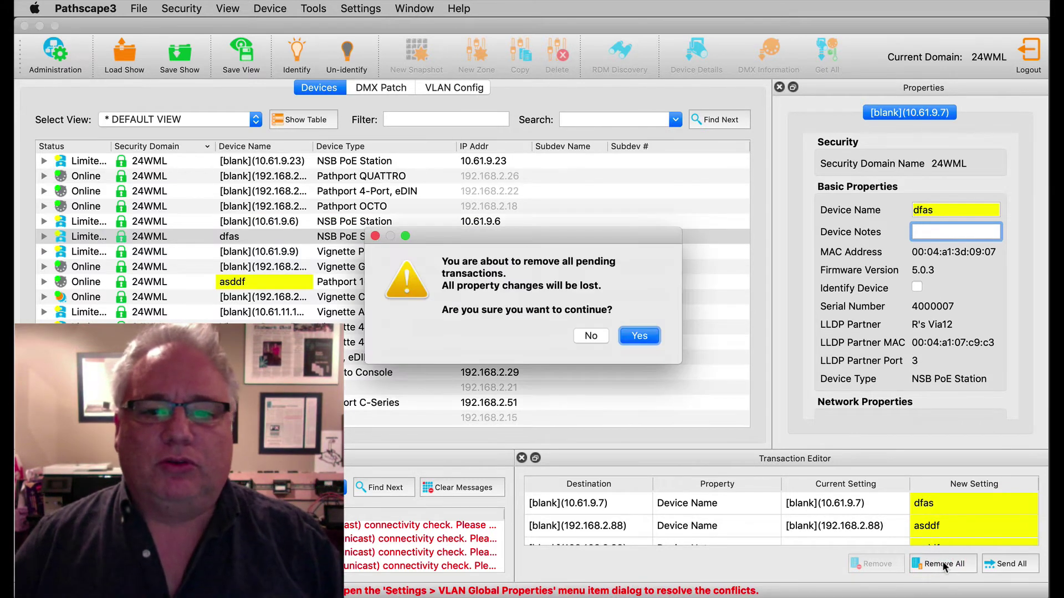
click(641, 338)
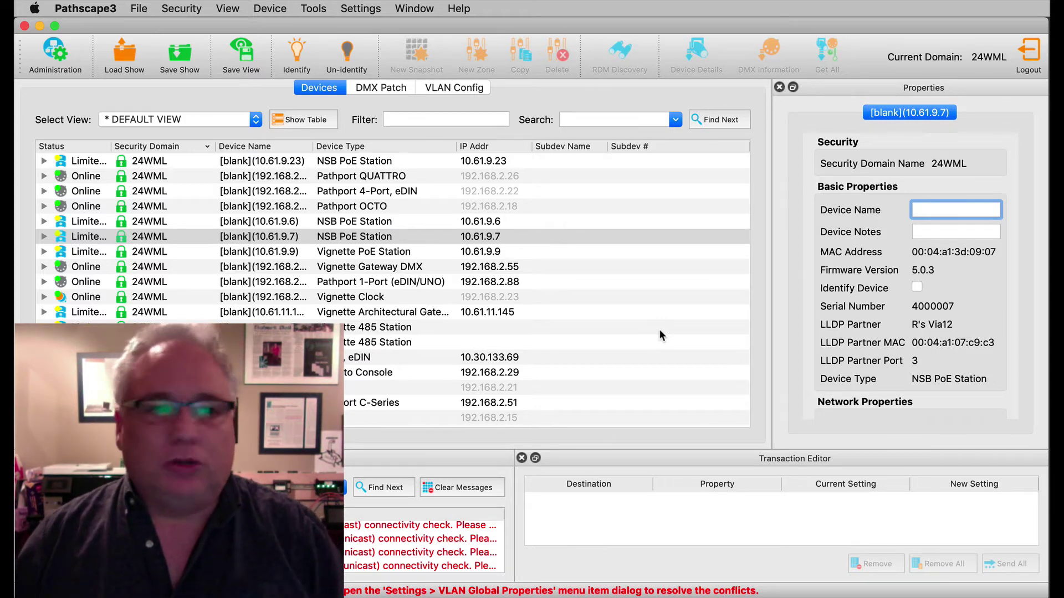
On the Pathport 1-Port, enable Allow Unsecure, disable Receive Art-Net and Receive Pathport Protocol, and send all changes, accepting the security risks
click(386, 282)
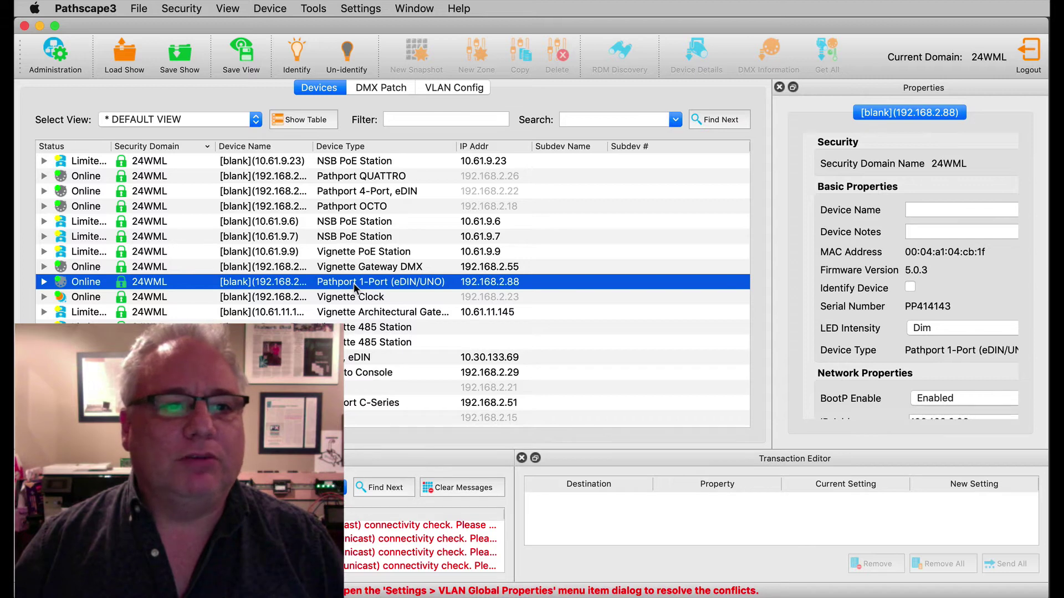
scroll(864, 331, down, 10)
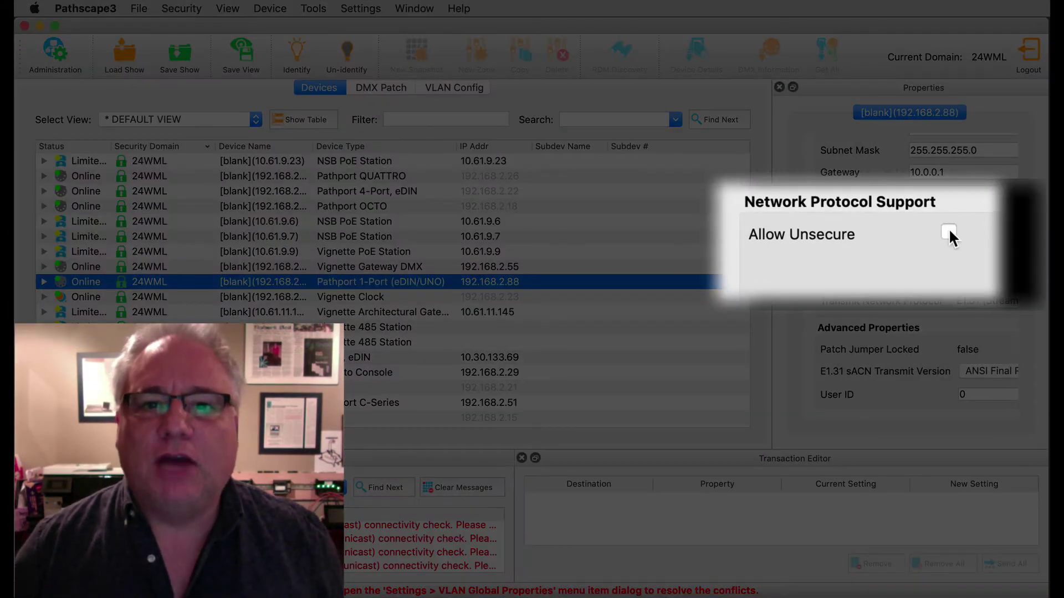
click(950, 234)
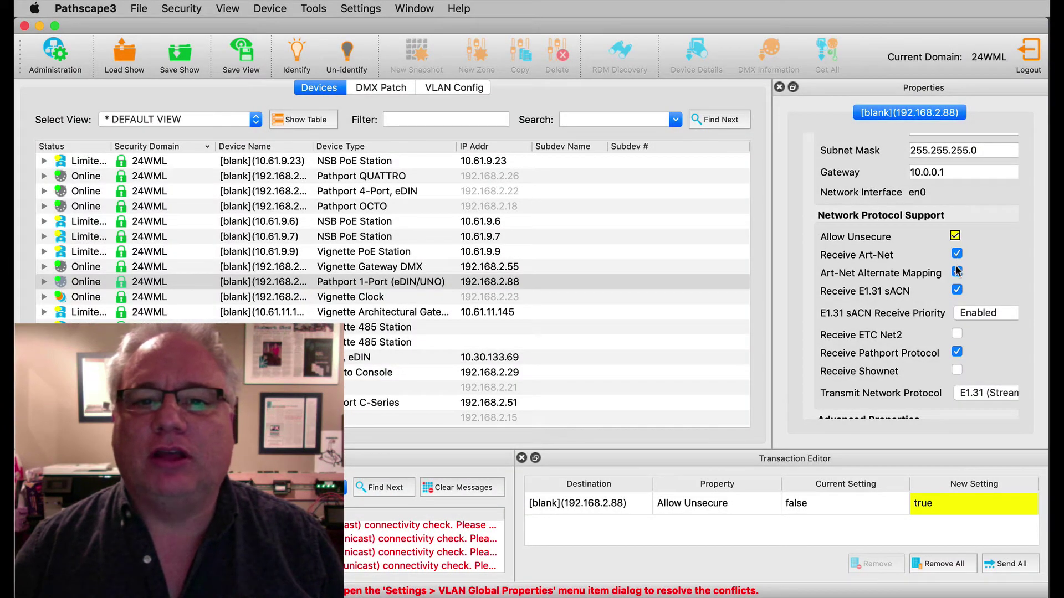
click(957, 254)
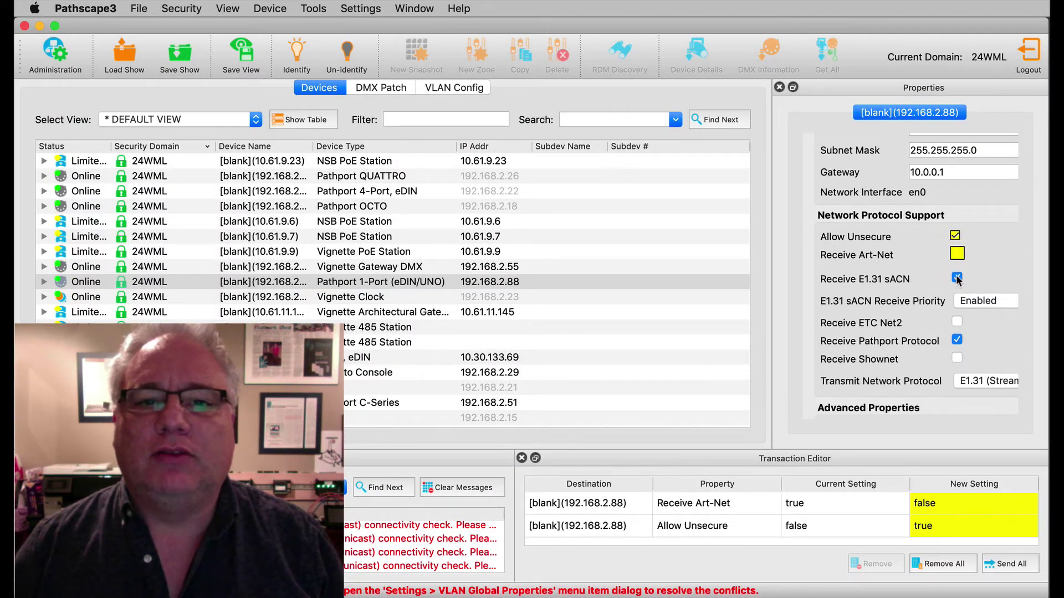
click(955, 340)
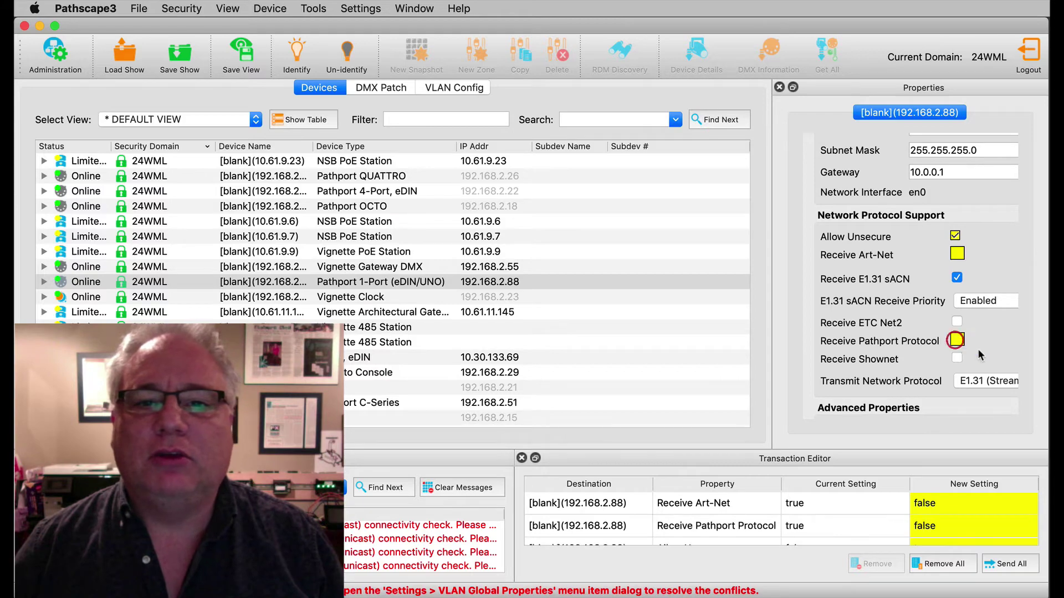
click(1009, 564)
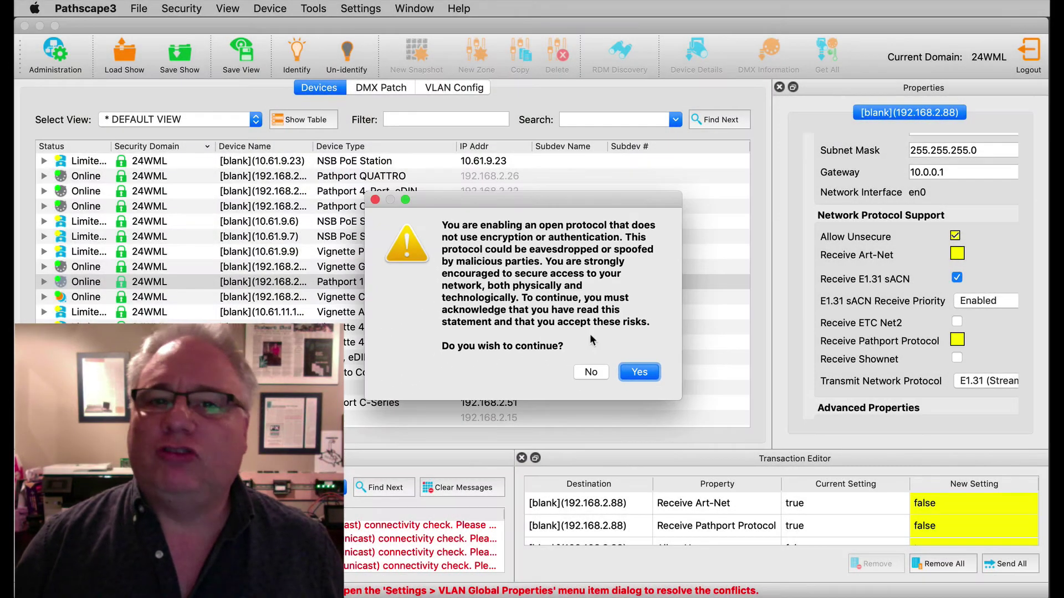
click(639, 373)
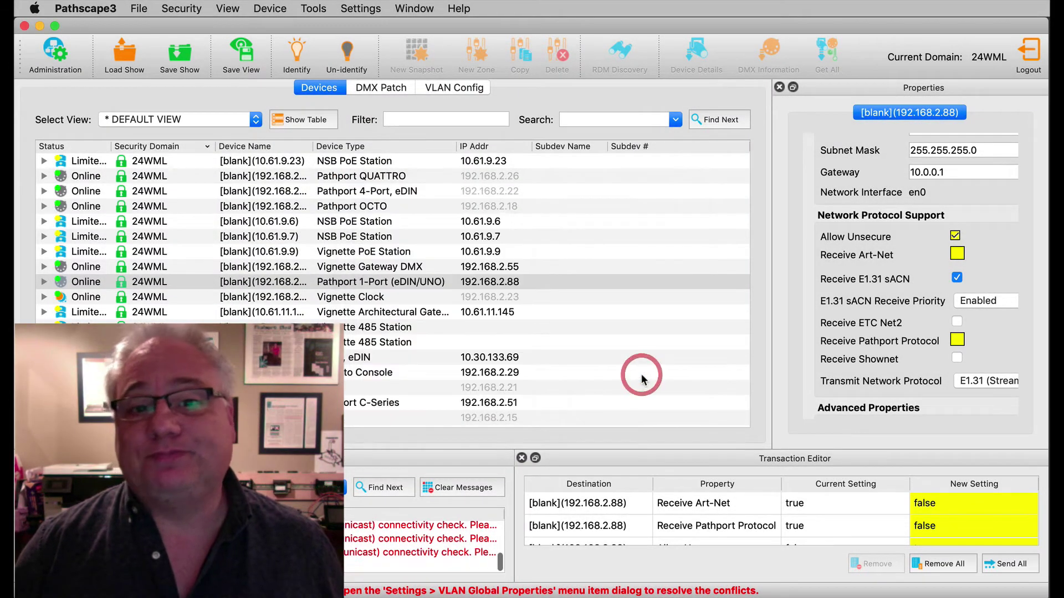
Check the protocol settings of the Pathport 1-Port, and review the port directions and universe assignments in the DMX patch
click(379, 281)
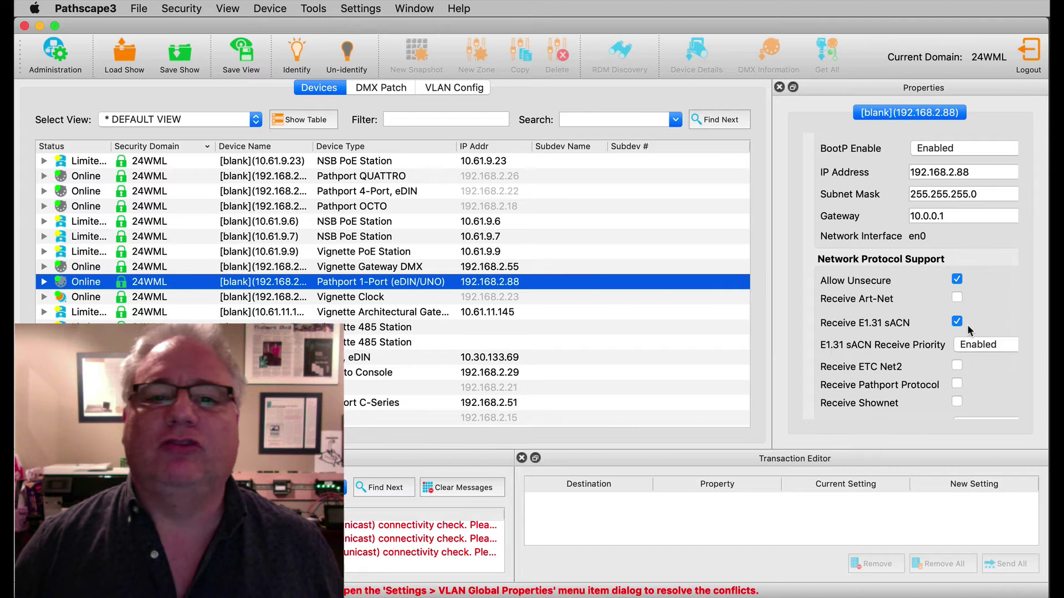
click(386, 86)
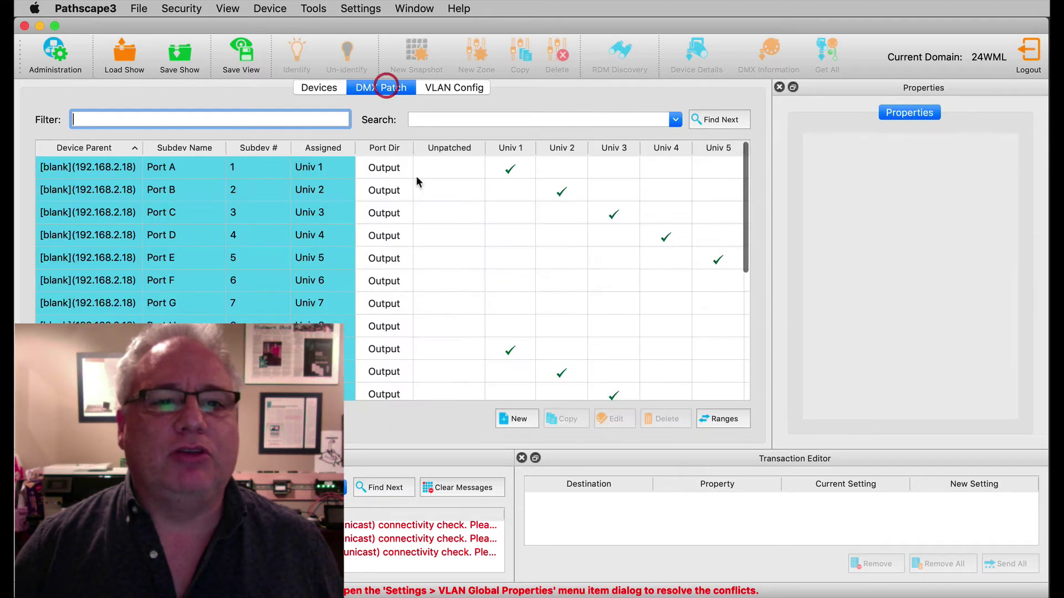
scroll(628, 294, down, 8)
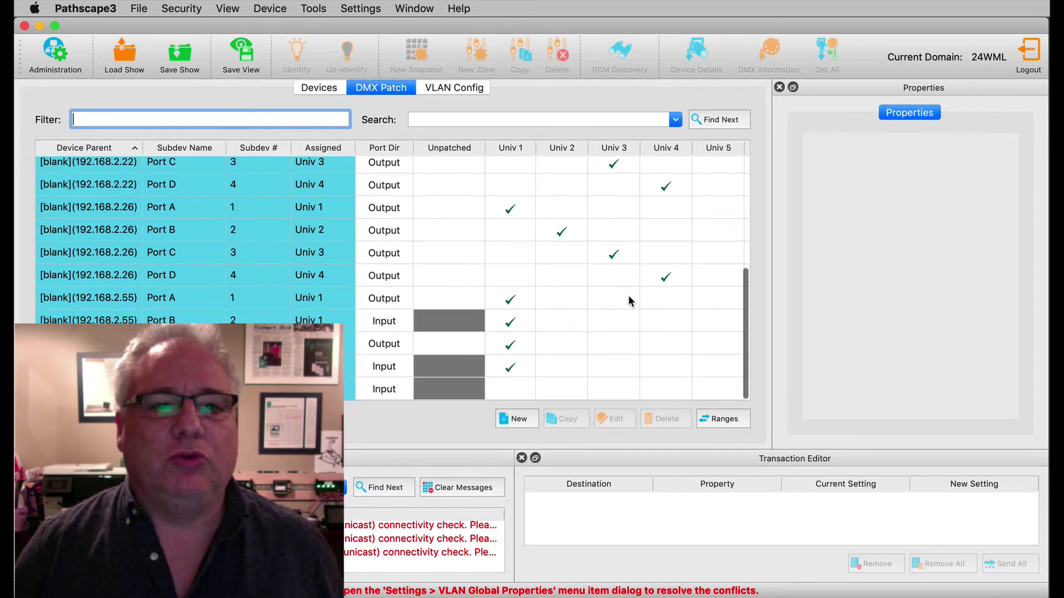
scroll(463, 318, up, 3)
scroll(463, 318, down, 3)
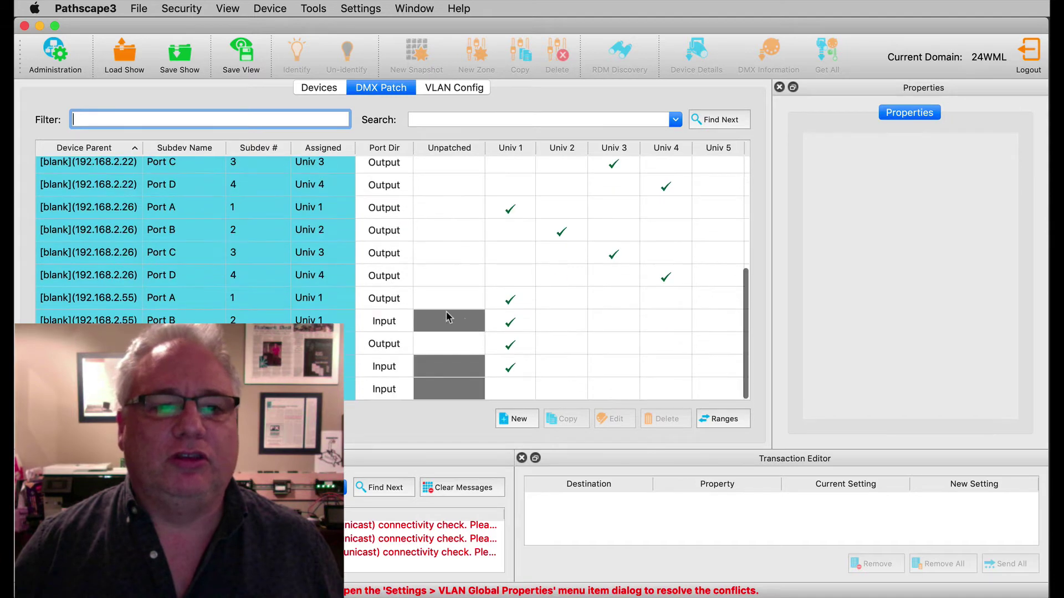
scroll(558, 278, up, 8)
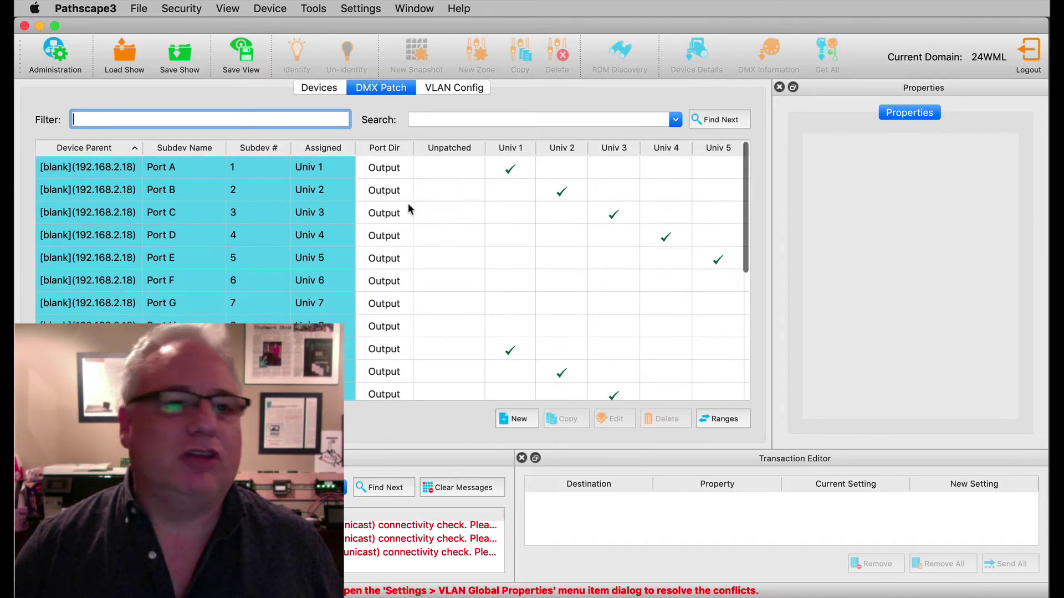
click(320, 89)
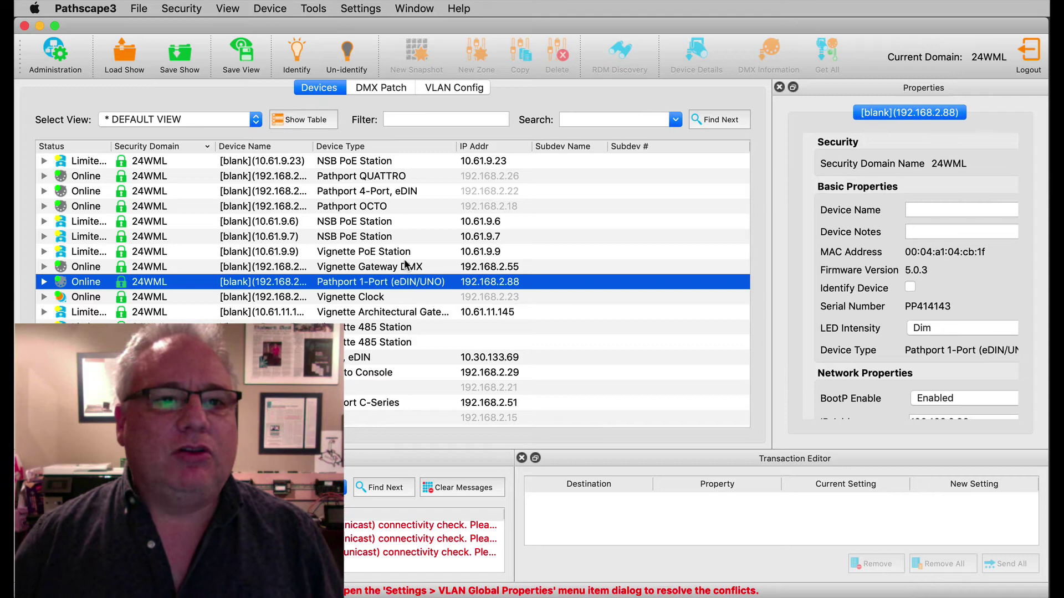
Select the Pathport QUATTRO and log in to the administrator functions of security domain 24WML with the admin password
click(383, 176)
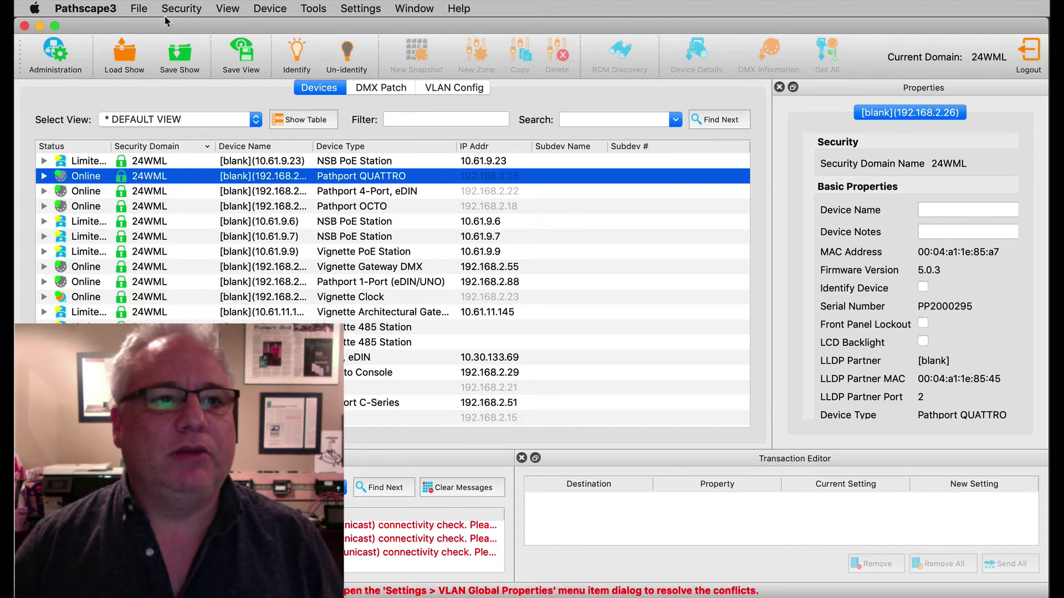
click(47, 55)
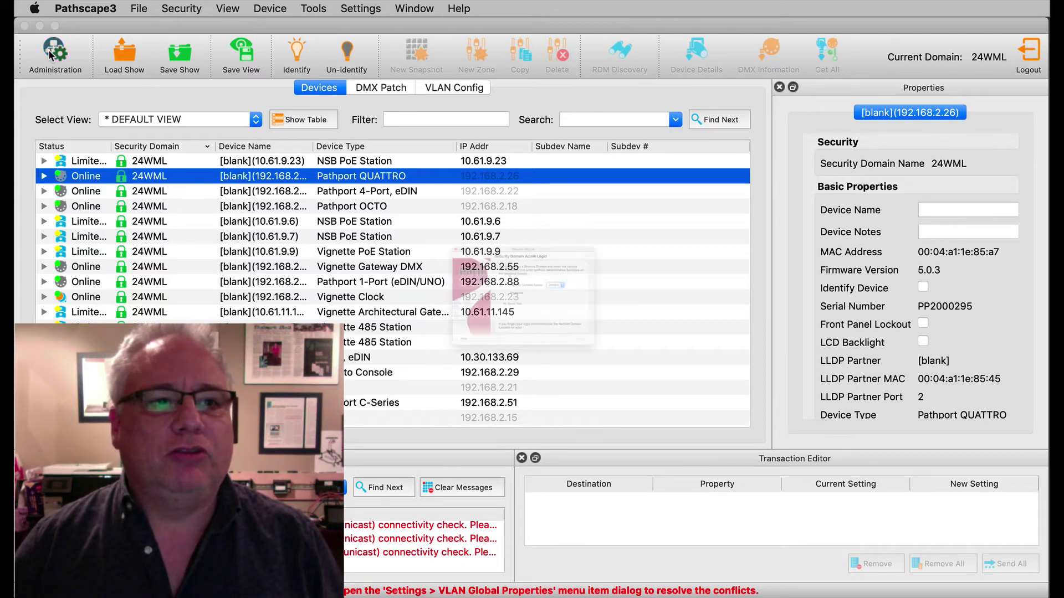
click(639, 282)
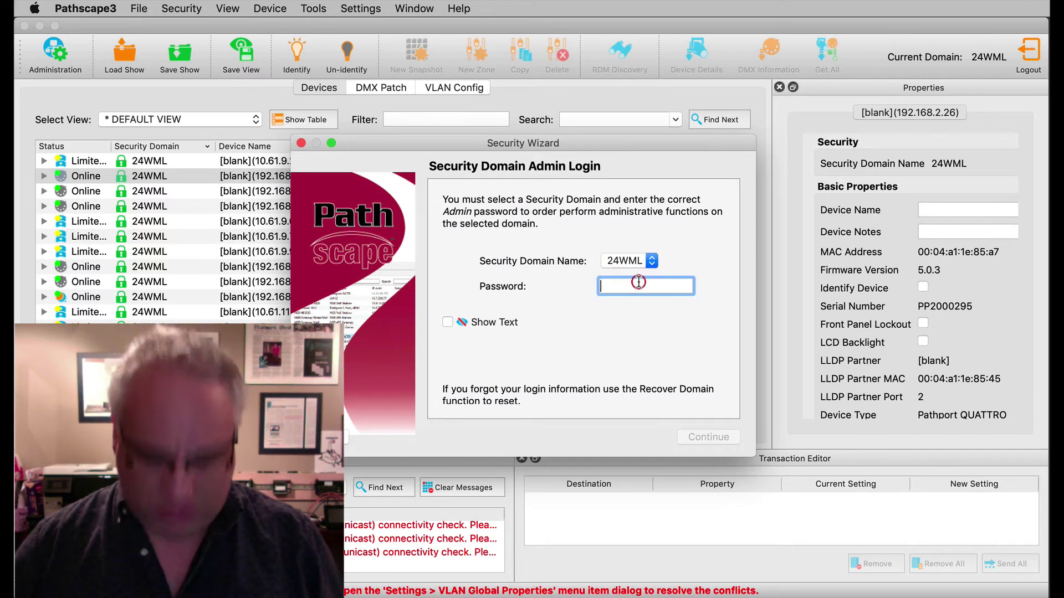
text(•••)
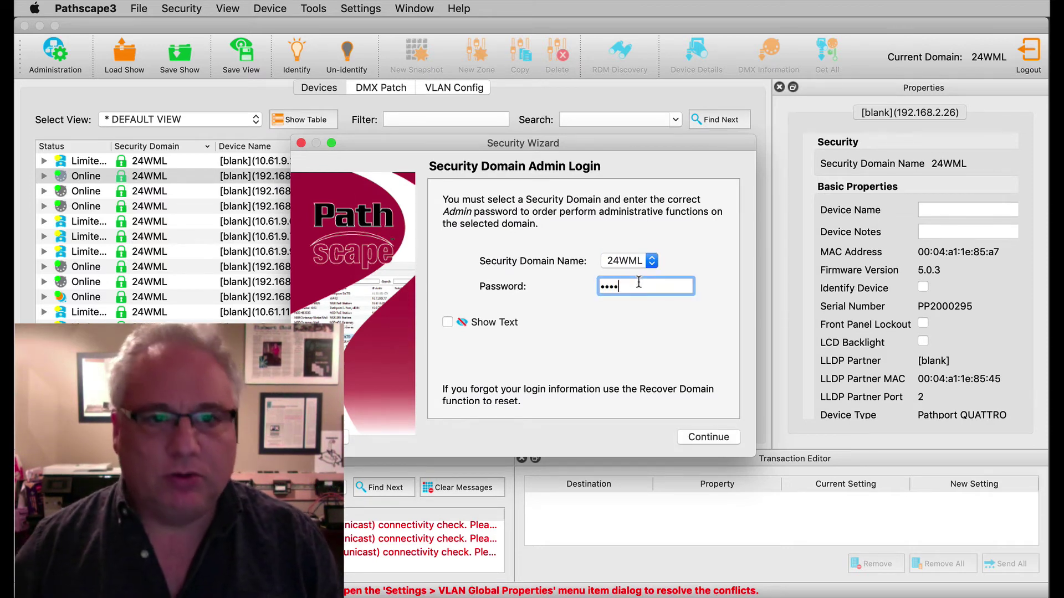
text(•)
click(712, 439)
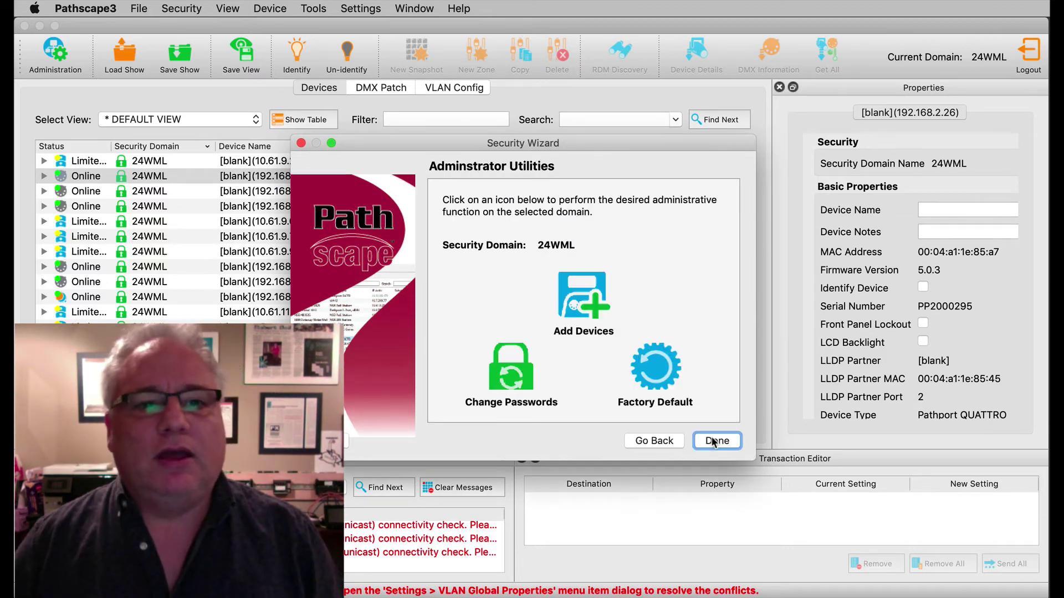
Reset the Pathport QUATTRO at 192.168.2.26 to factory defaults, accepting the warning, and close the Security Wizard
click(659, 377)
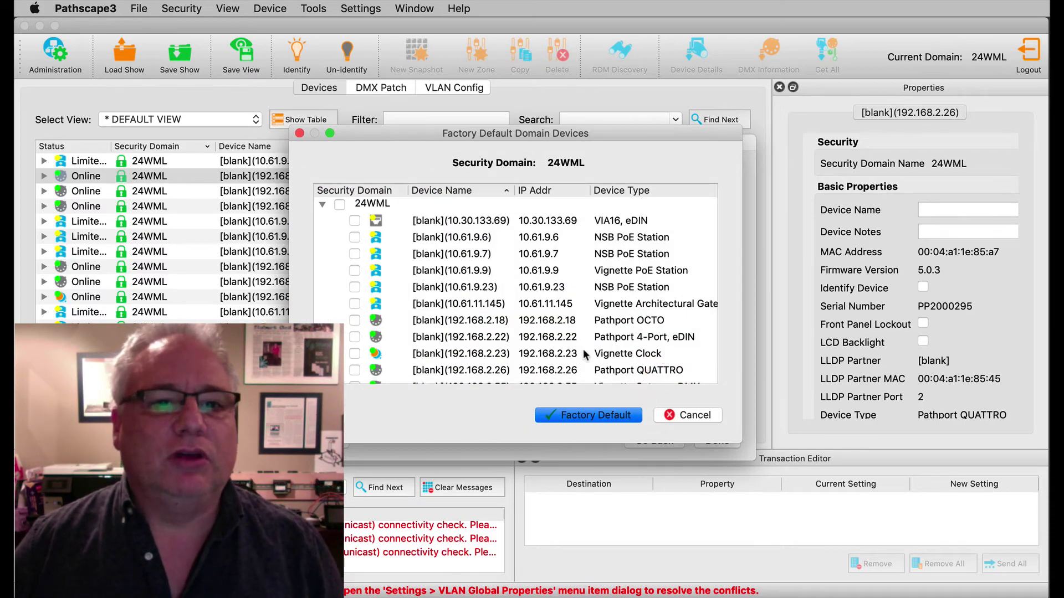
scroll(637, 318, down, 2)
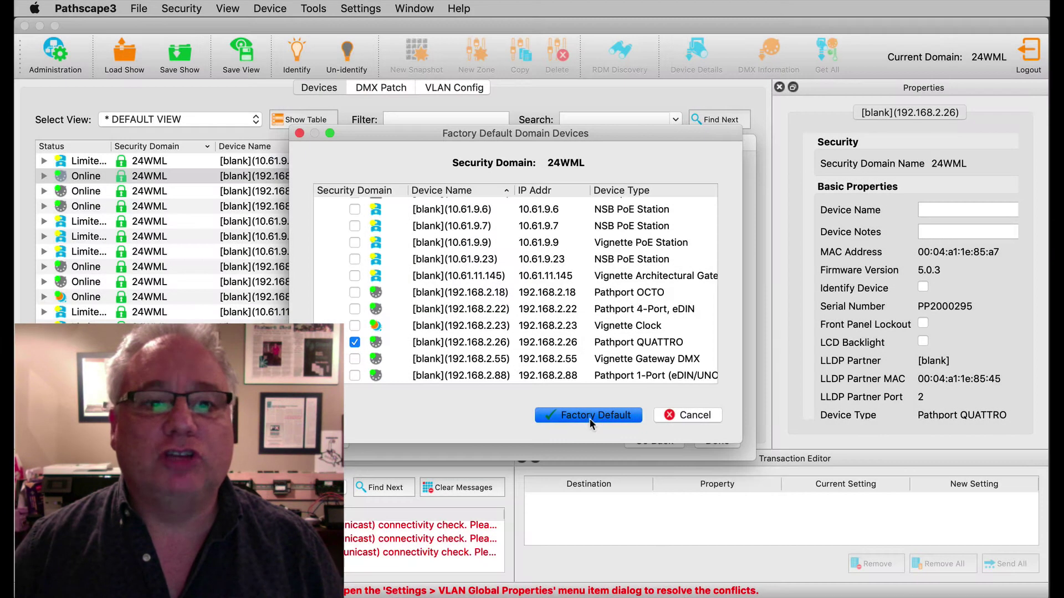
click(591, 415)
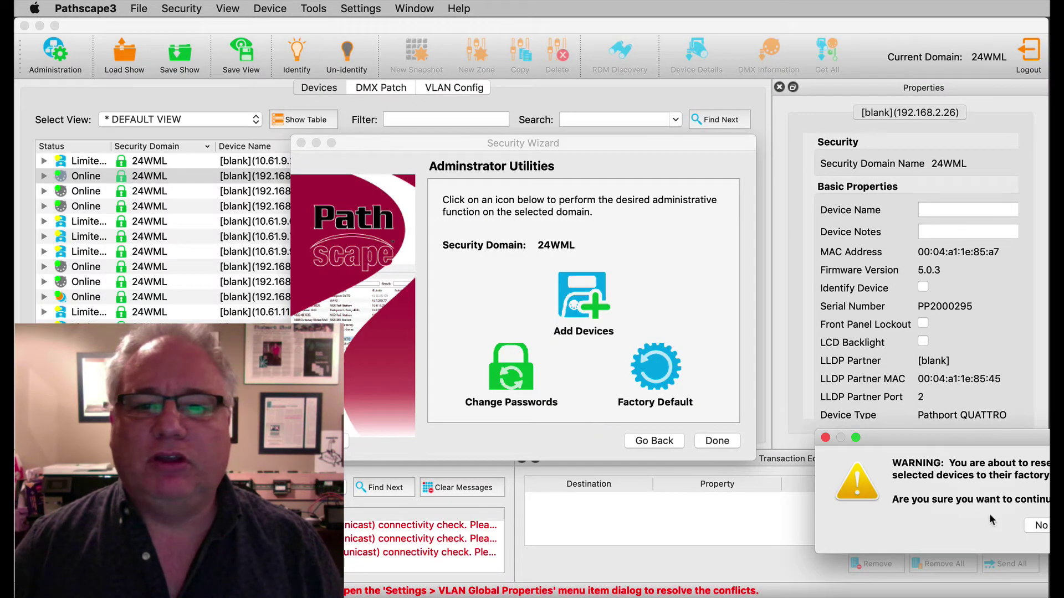
drag(996, 441, 698, 349)
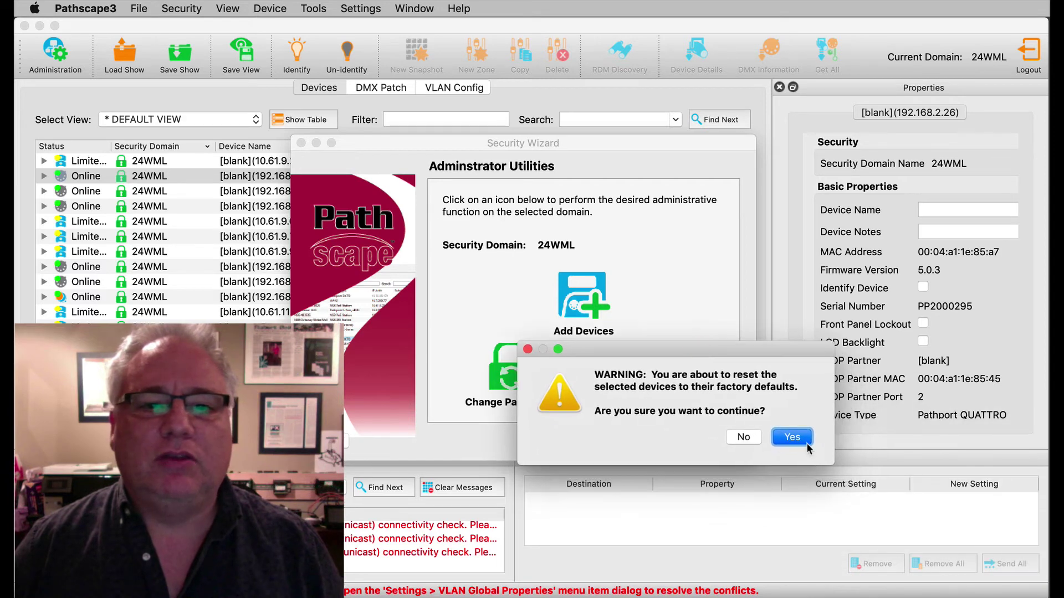
click(792, 438)
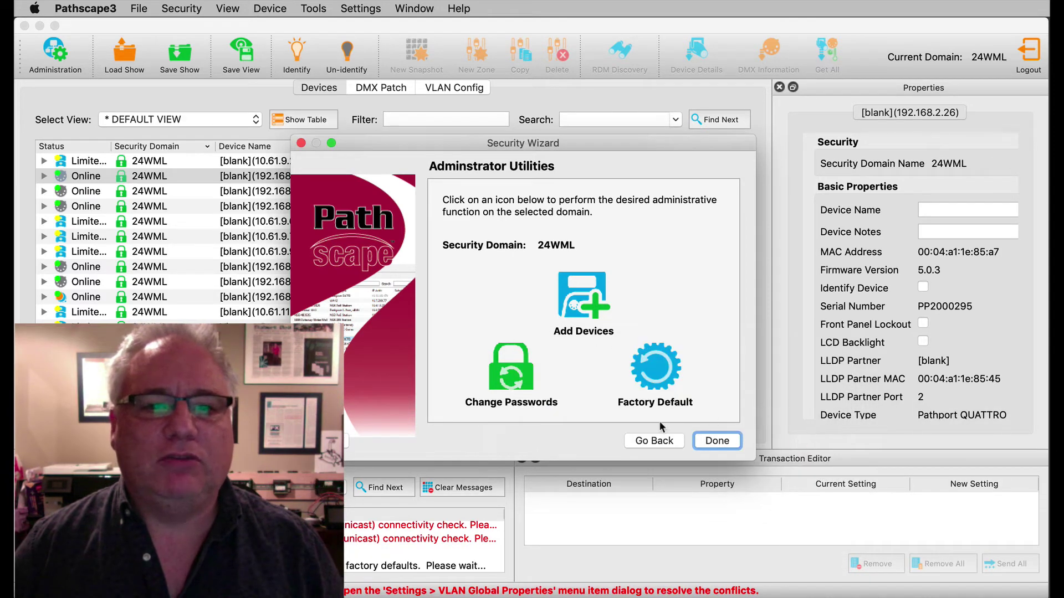
click(716, 441)
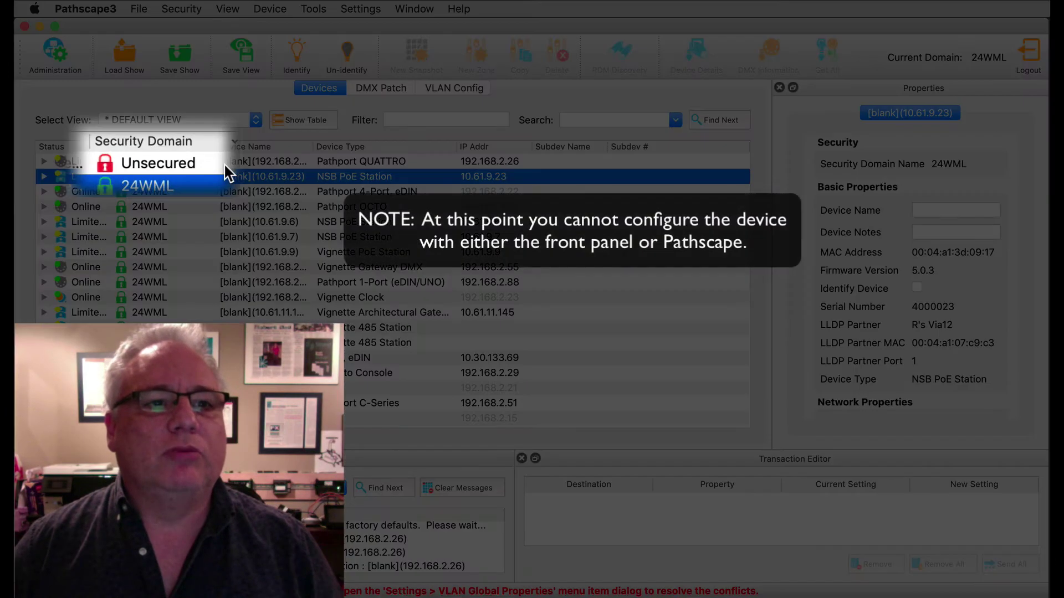
Compare the security domain and property access of the Pathport QUATTRO with those of the neighbouring 24WML devices
click(169, 162)
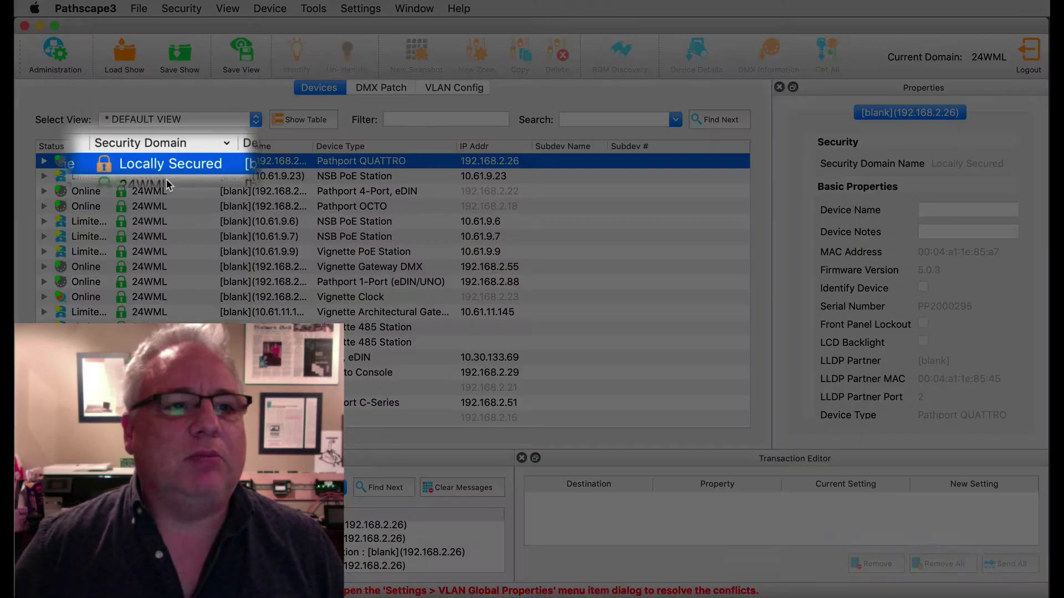
click(166, 180)
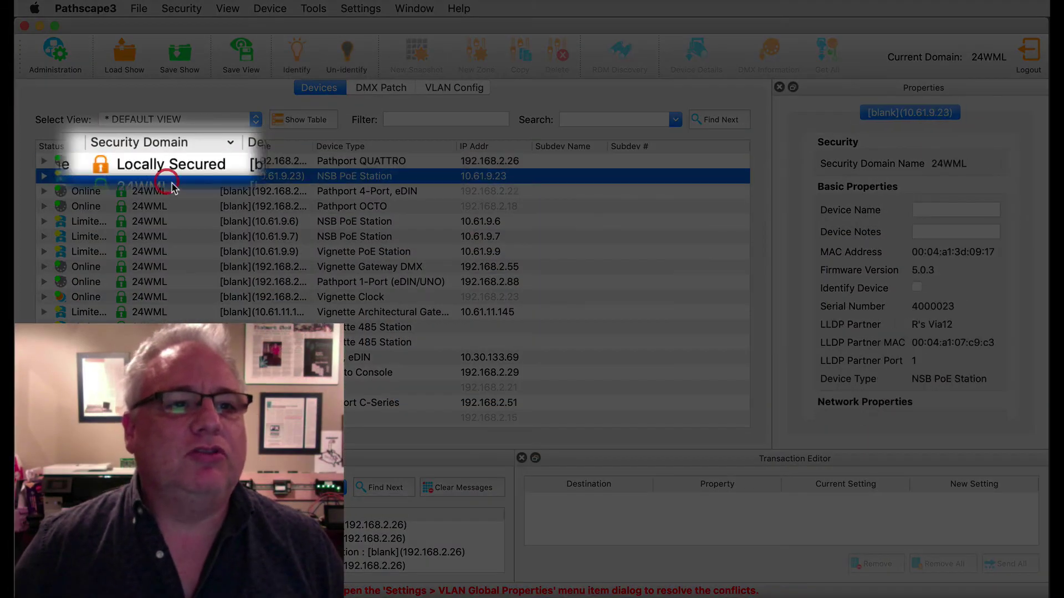
click(188, 163)
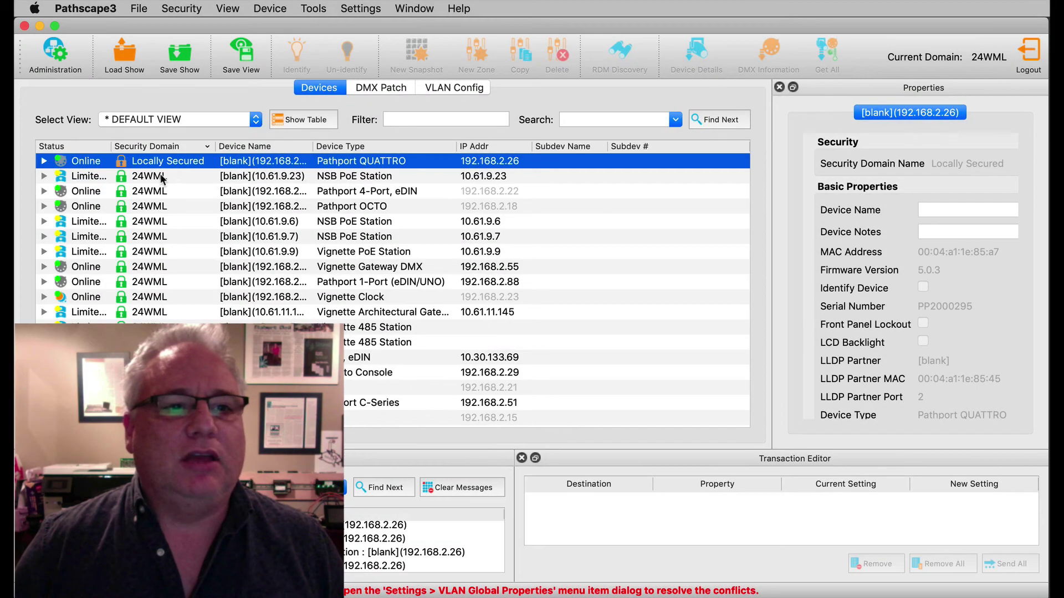
click(155, 176)
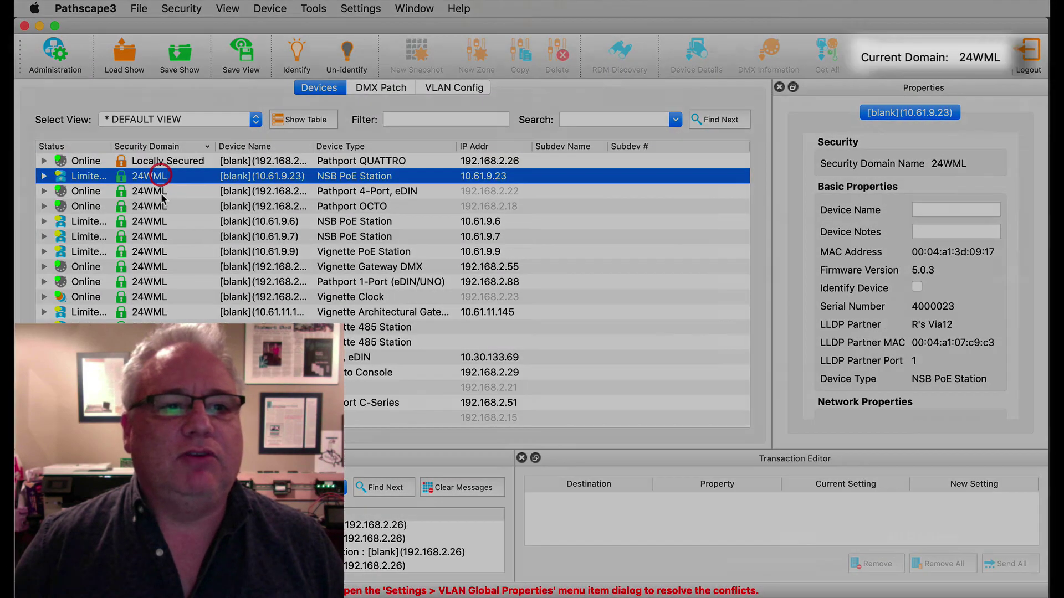
click(160, 190)
click(164, 177)
click(184, 160)
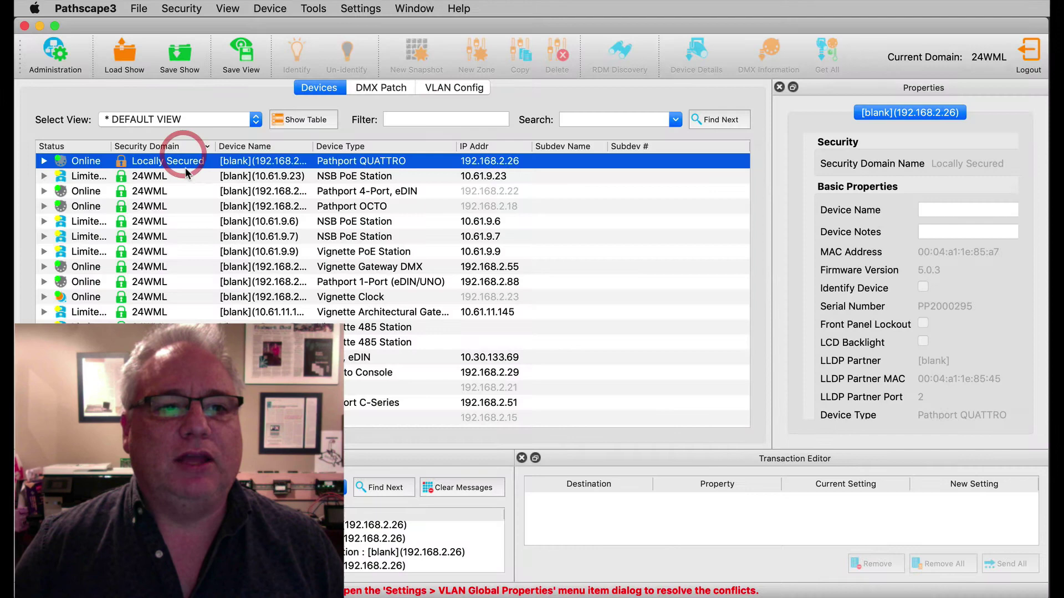
Examine the network protocol support settings of the locally secured Pathport QUATTRO, including whether Allow Unsecure can be edited
scroll(941, 265, down, 5)
scroll(940, 268, down, 3)
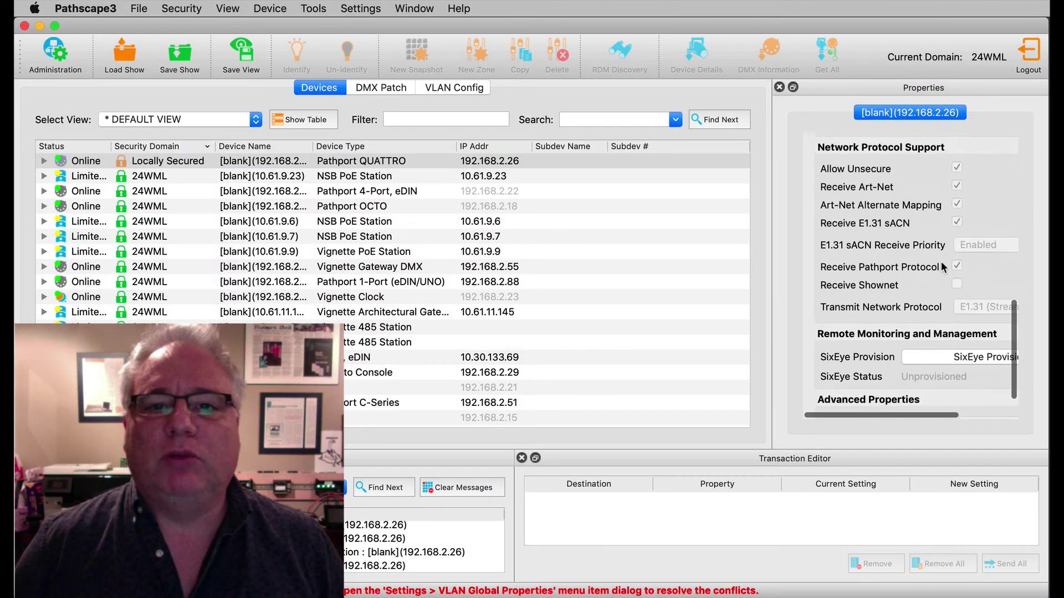
scroll(940, 268, up, 4)
scroll(941, 268, down, 1)
click(956, 304)
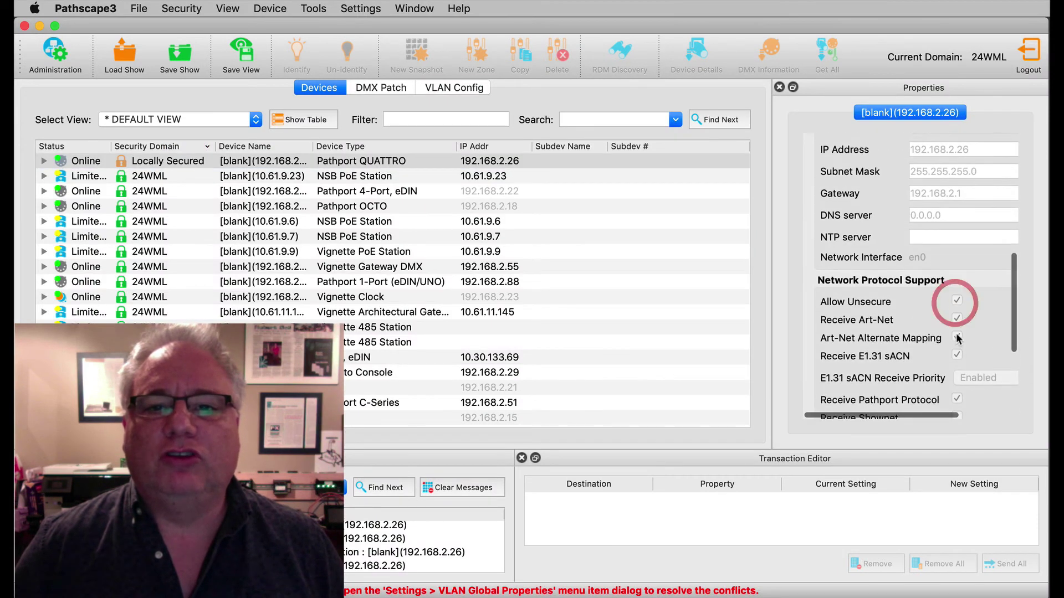
scroll(956, 333, down, 3)
scroll(956, 332, up, 3)
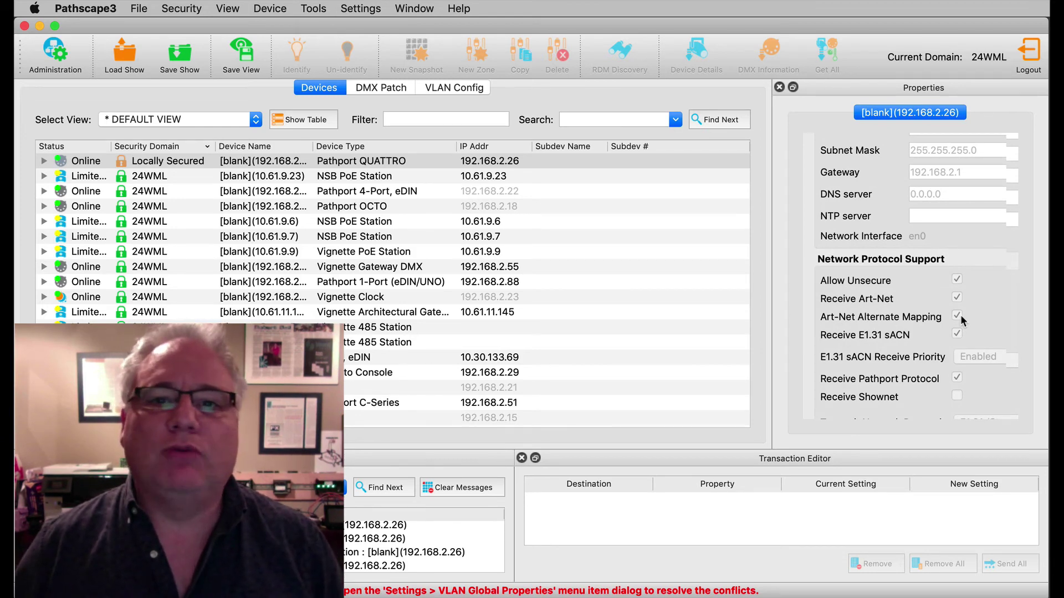
scroll(845, 303, up, 15)
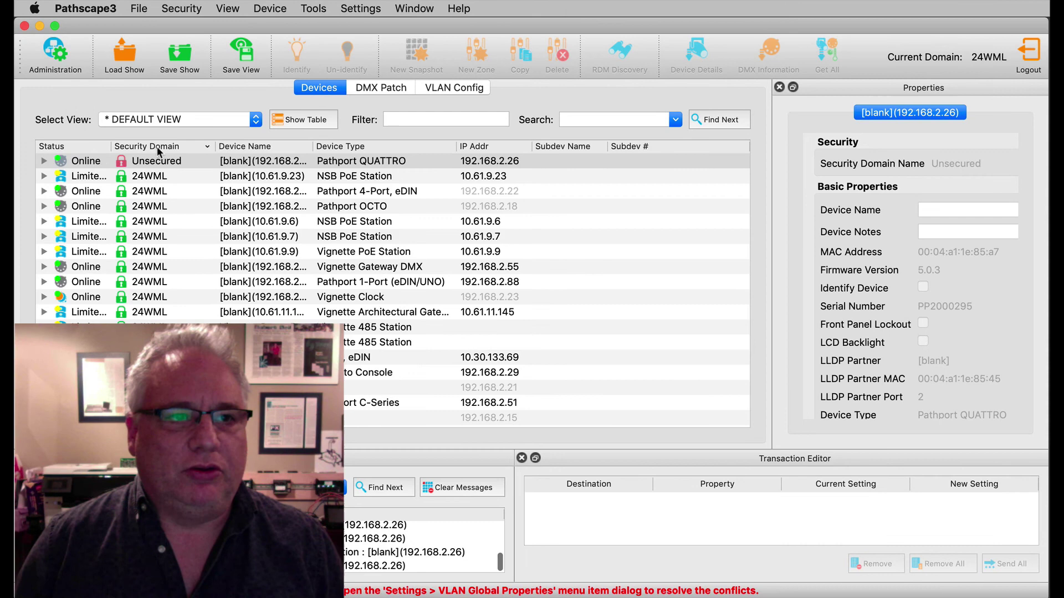
Log in as administrator of security domain 24WML again with the admin password
click(54, 55)
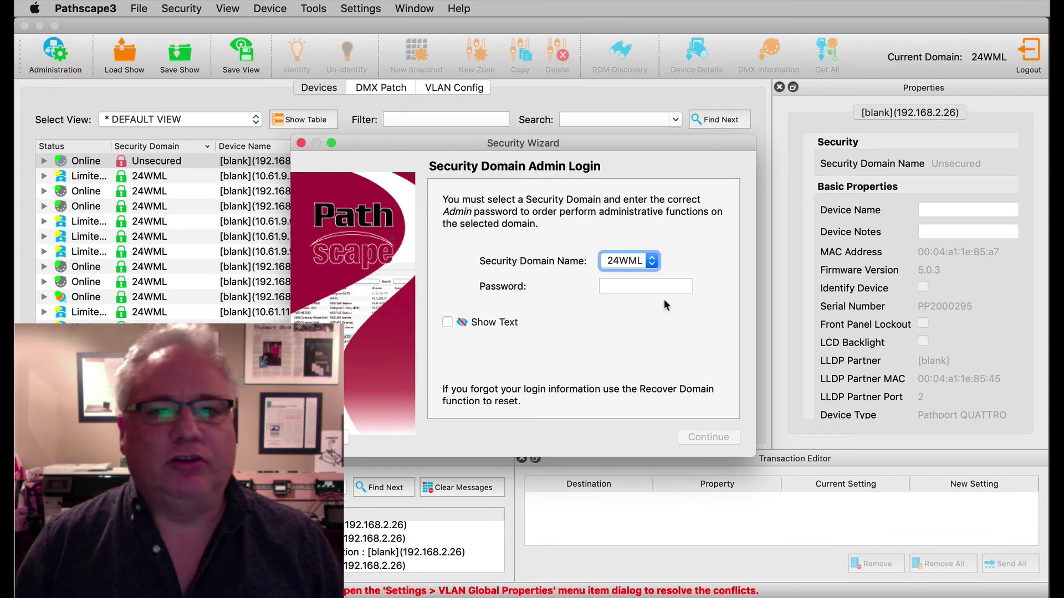
click(650, 288)
text(••••)
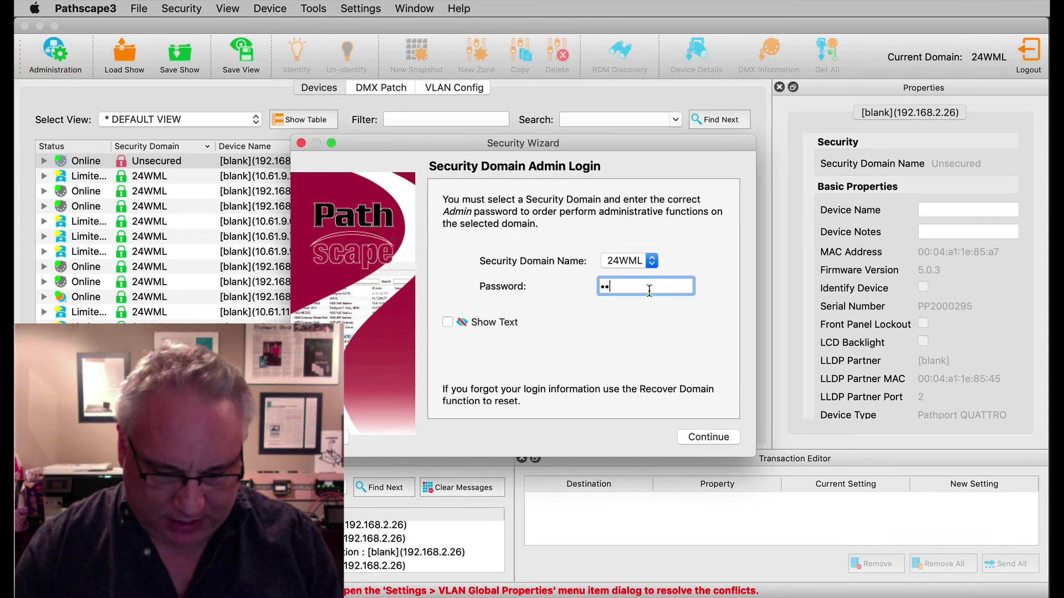
click(709, 438)
Add the unsecured Pathport QUATTRO at 192.168.2.26 to security domain 24WML and finish the Security Wizard
click(582, 317)
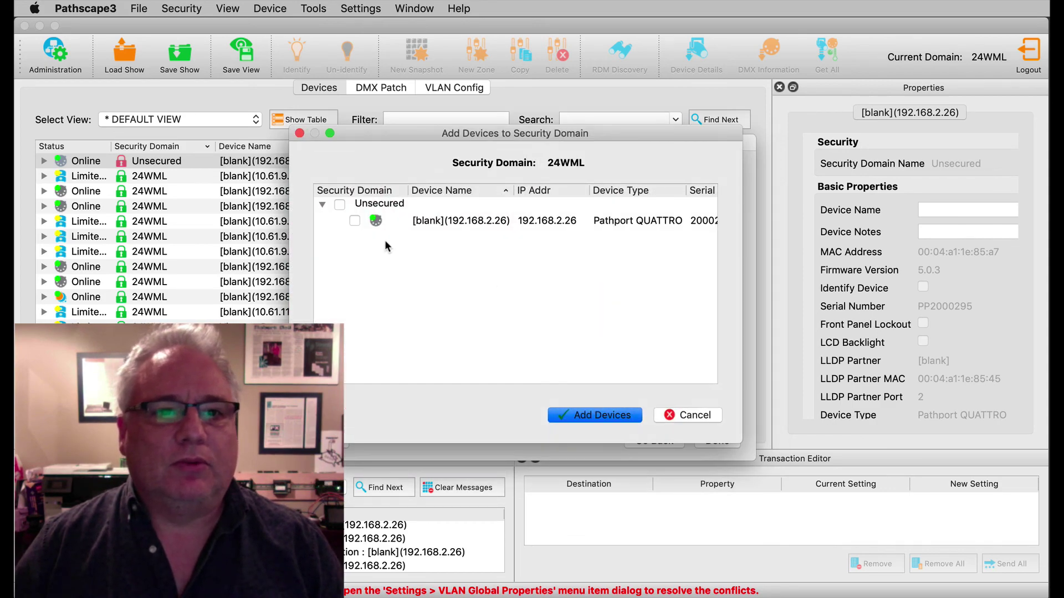
click(659, 415)
click(717, 441)
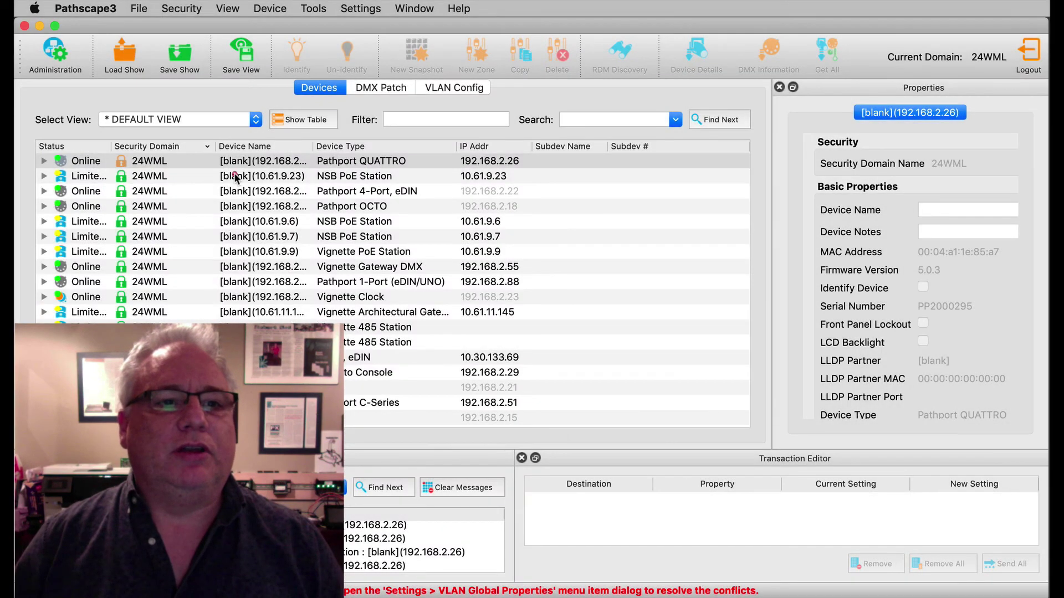
Inspect the properties of the re-added Pathport QUATTRO, including its network protocol support, alternating with the NSB PoE Station at 10.61.9.23
click(236, 176)
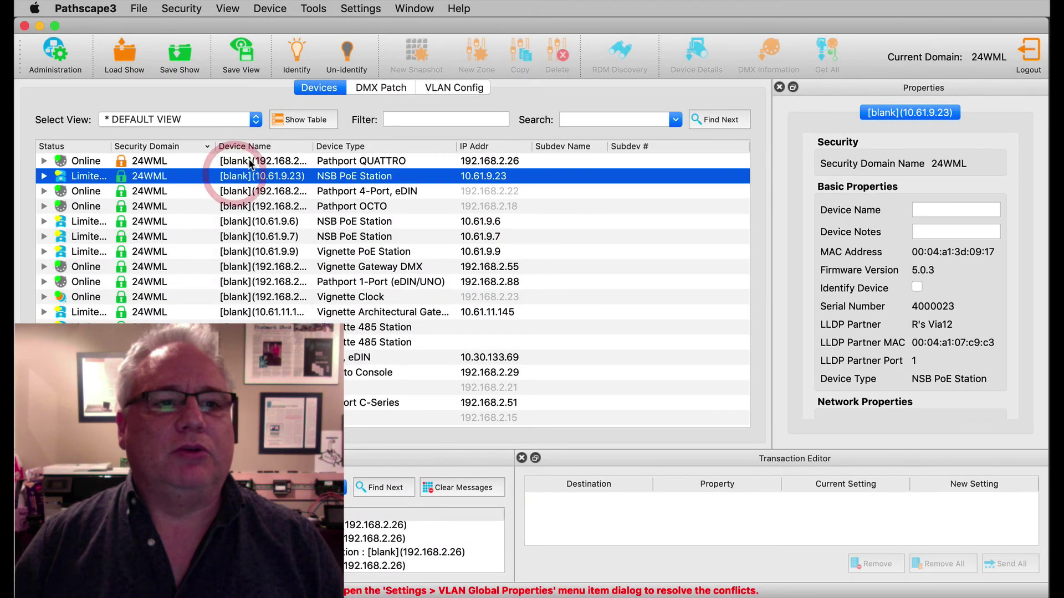
click(246, 161)
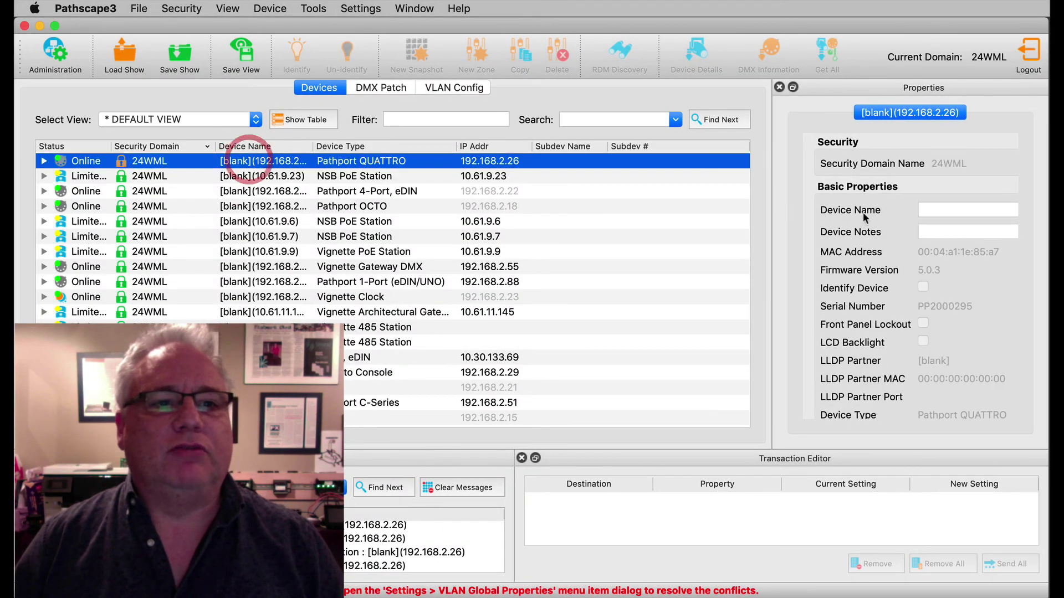
click(252, 179)
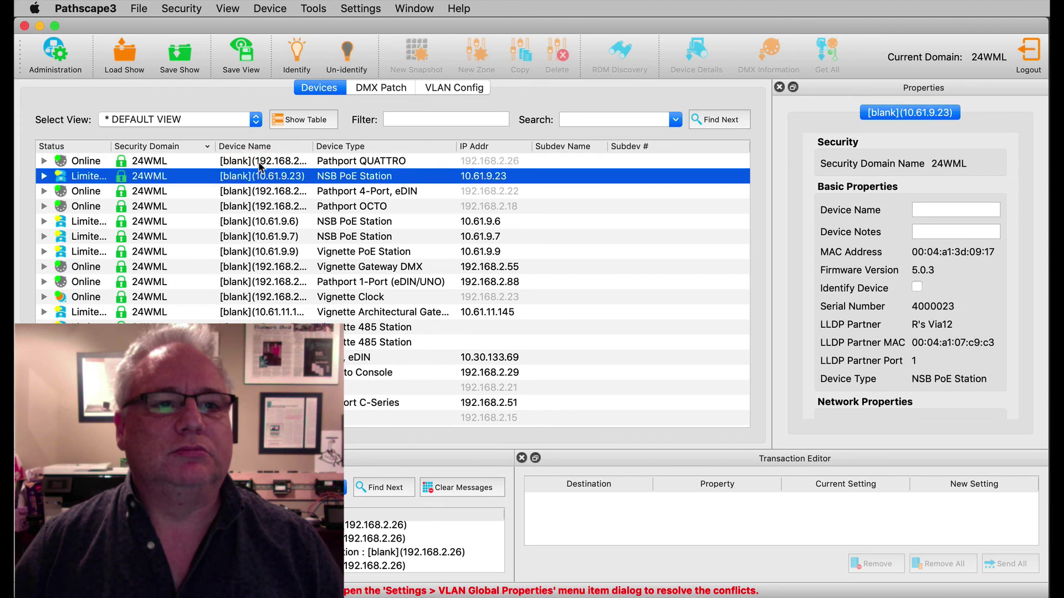
click(260, 161)
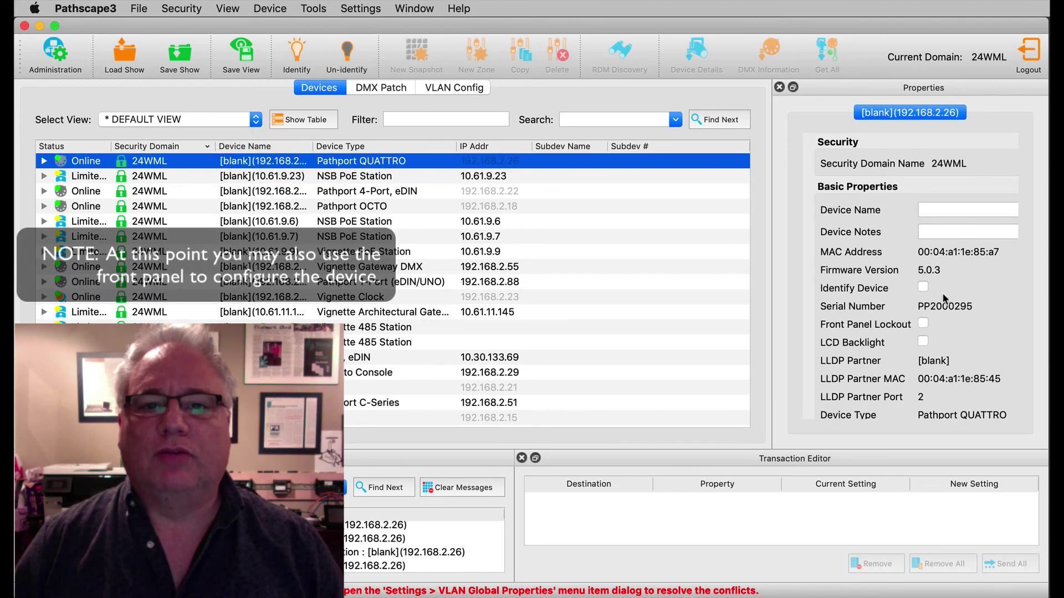
scroll(945, 296, down, 10)
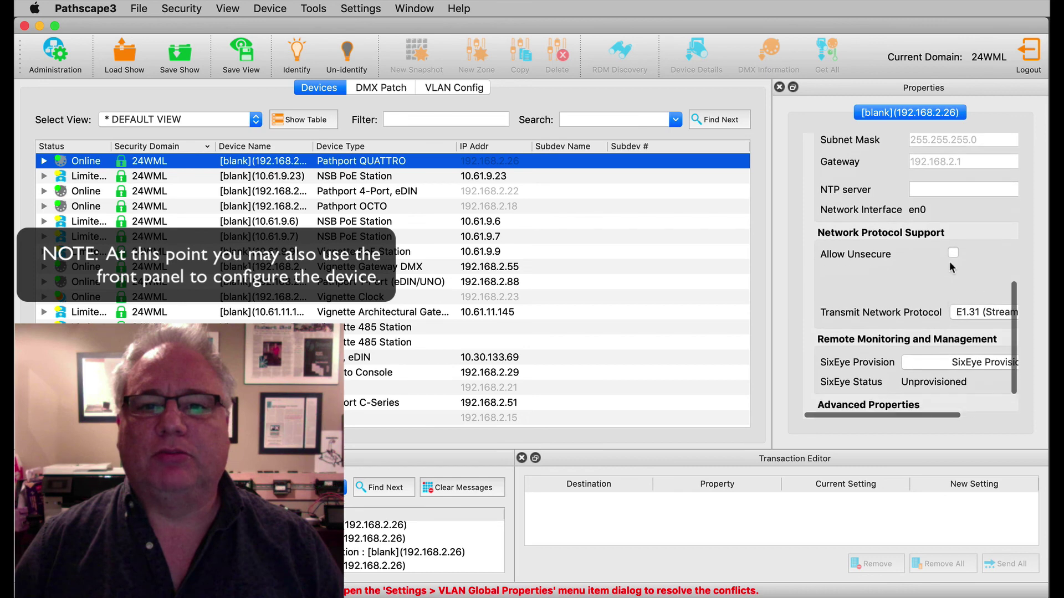
Enable Allow Unsecure for the Pathport QUATTRO at 192.168.2.26, then turn off Receive Art-Net and Receive Pathport Protocol
click(953, 265)
click(956, 272)
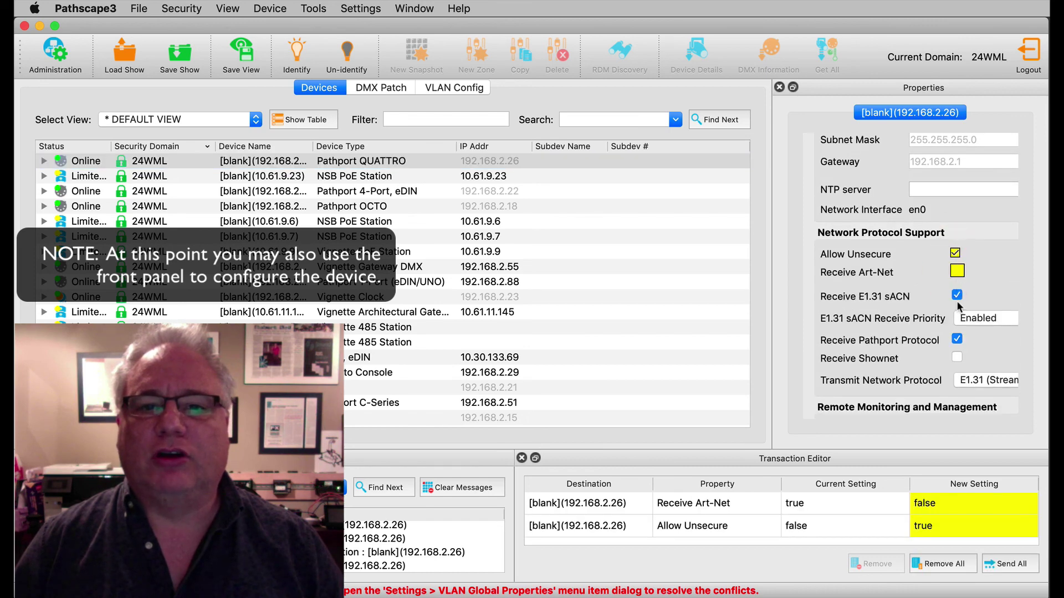
click(956, 339)
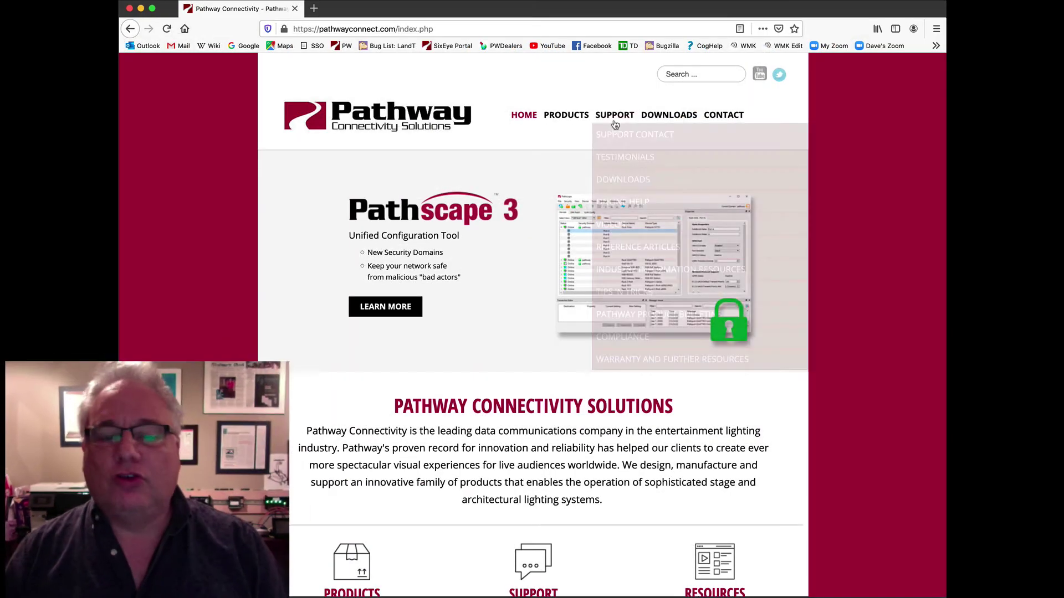
Switch to the Pathway Connectivity website in the browser and read the technical bulletin on Security Domains from the Pathway product bulletins
mouse_move(614, 122)
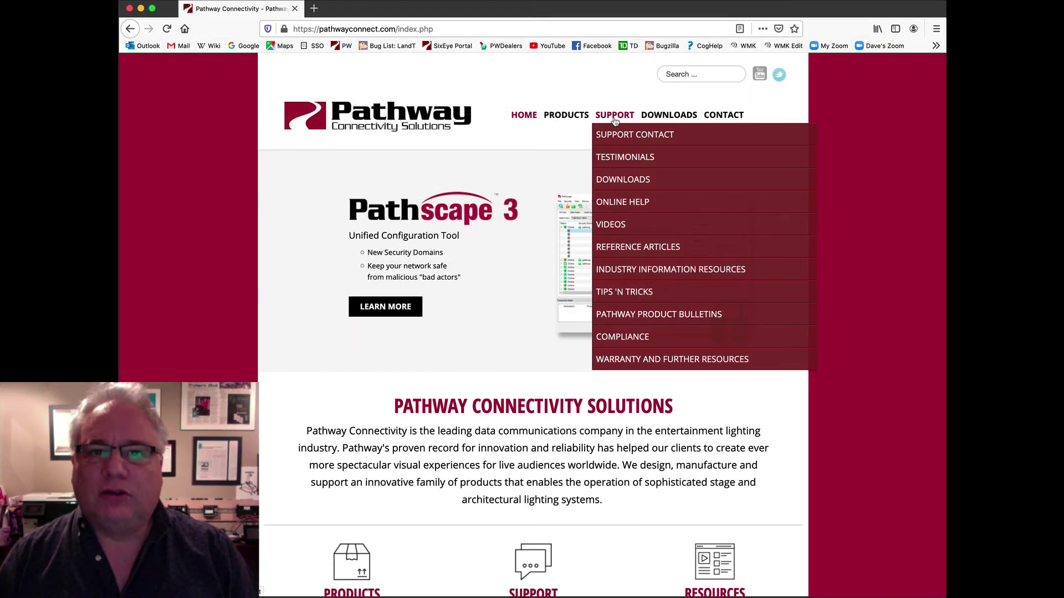
click(628, 315)
click(435, 221)
scroll(695, 370, down, 15)
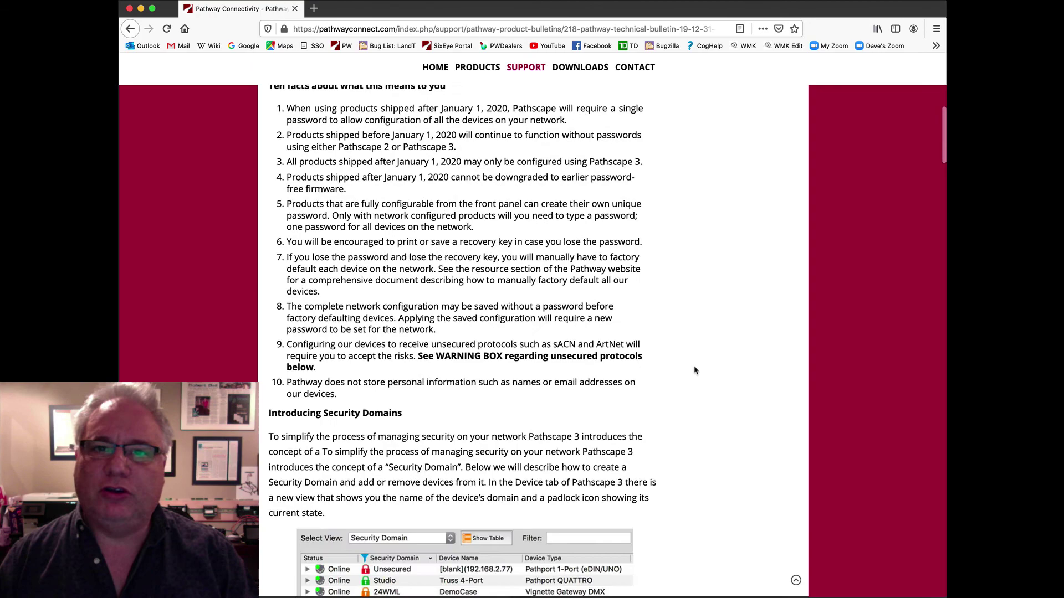
scroll(693, 368, down, 15)
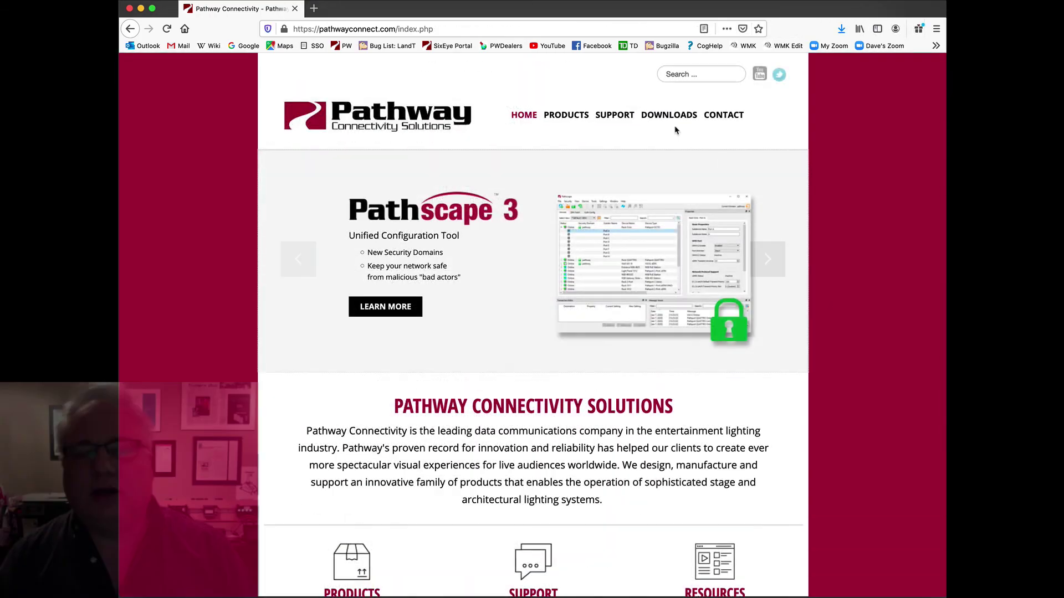
Open the Factory Defaulting Pathway Ethernet Devices PDF from the website's reference downloads and read through its reset instructions for each product
mouse_move(669, 114)
click(664, 295)
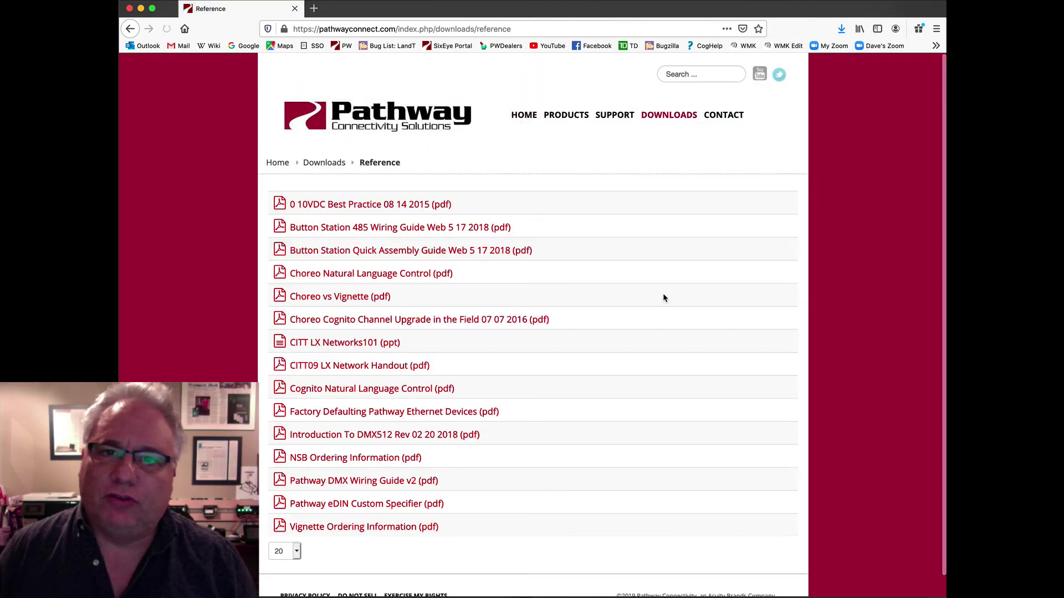
click(421, 414)
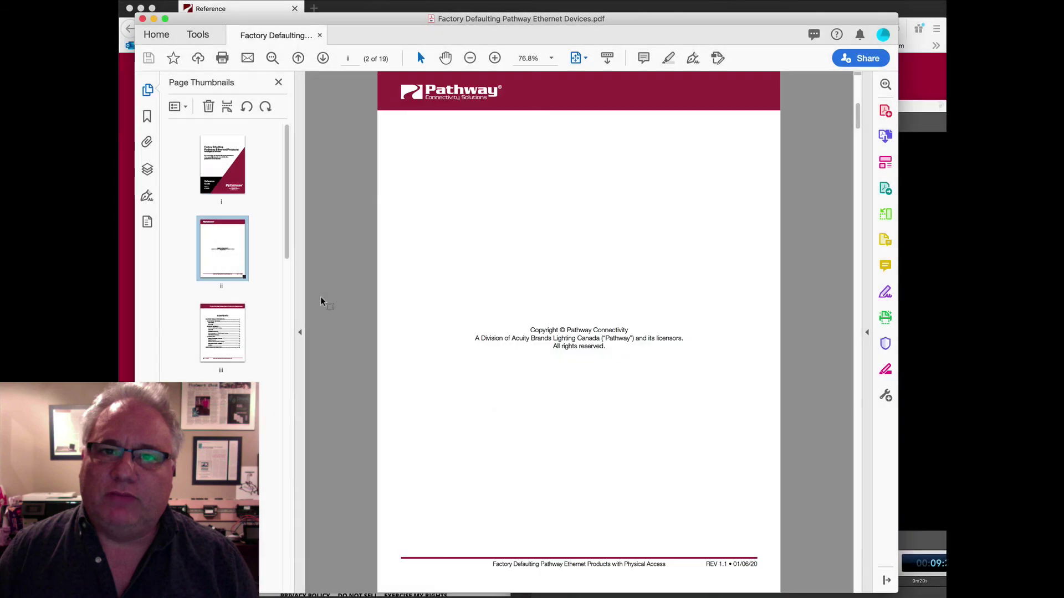
scroll(321, 297, down, 6)
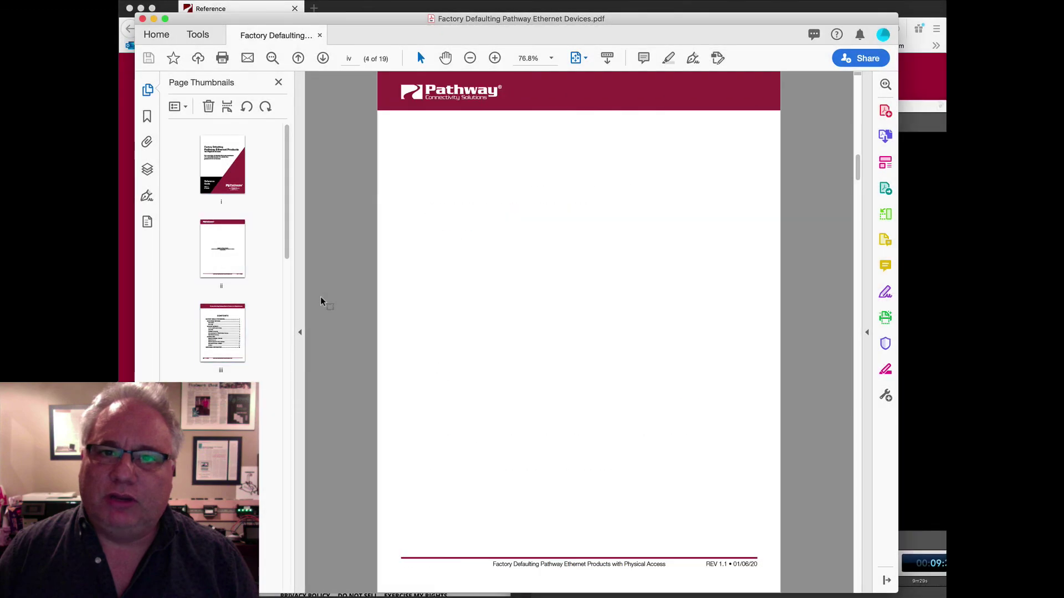
scroll(320, 297, down, 5)
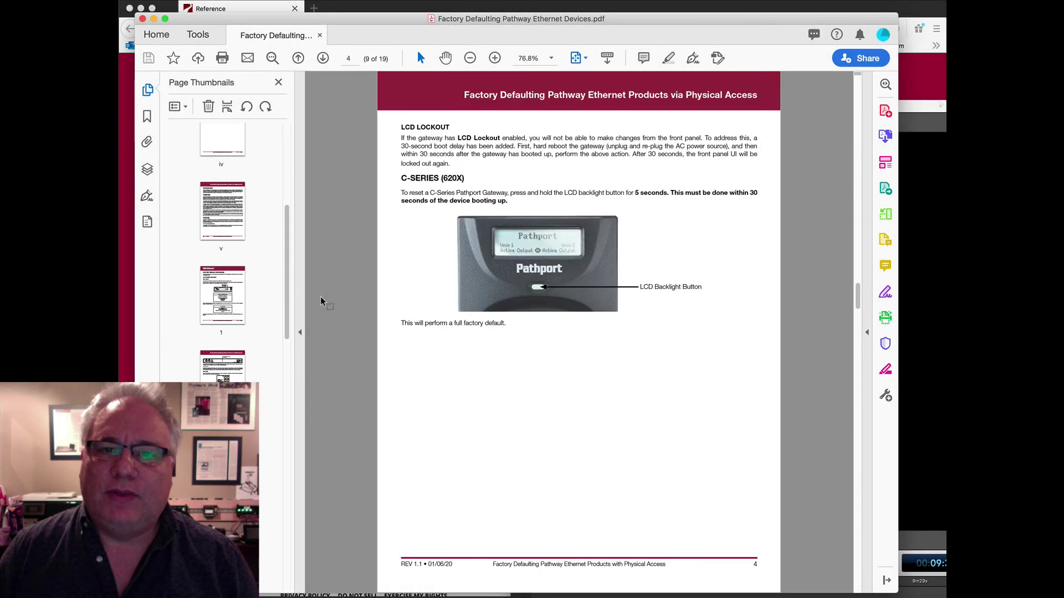
scroll(321, 297, down, 5)
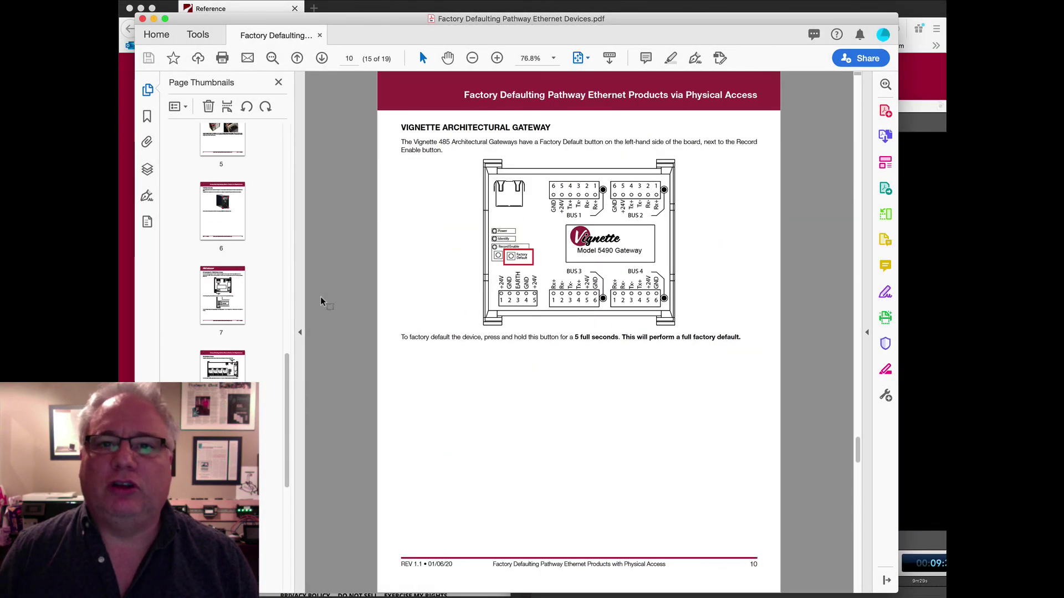